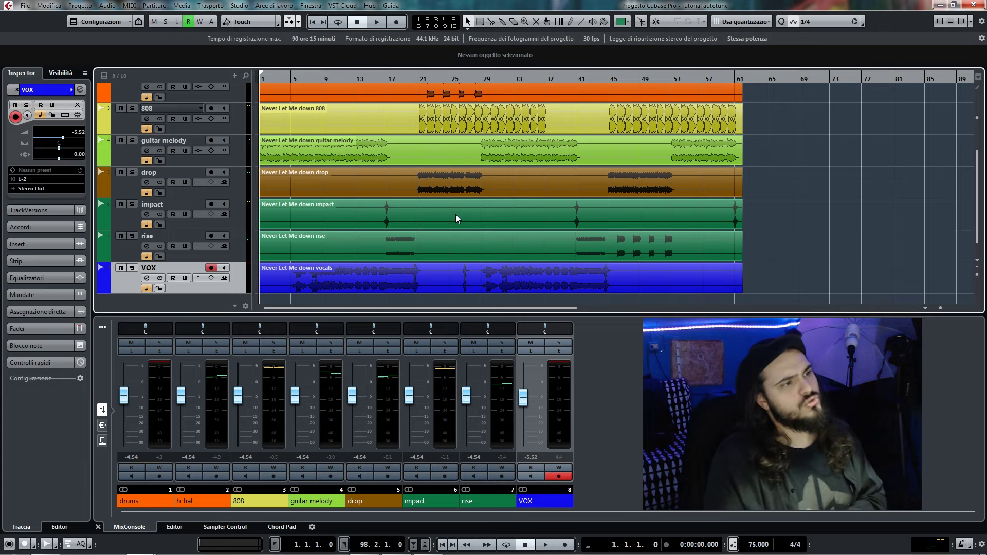
Step: Play the opening of the project from bar 1 and stop playback shortly after bar 2 begins
scroll(455, 218, "down", 1)
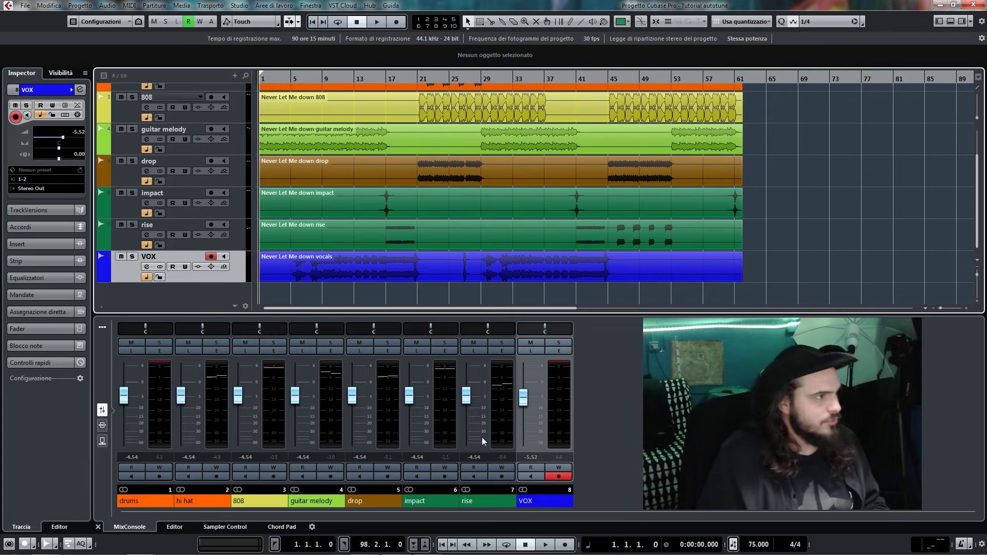
double_click(282, 82)
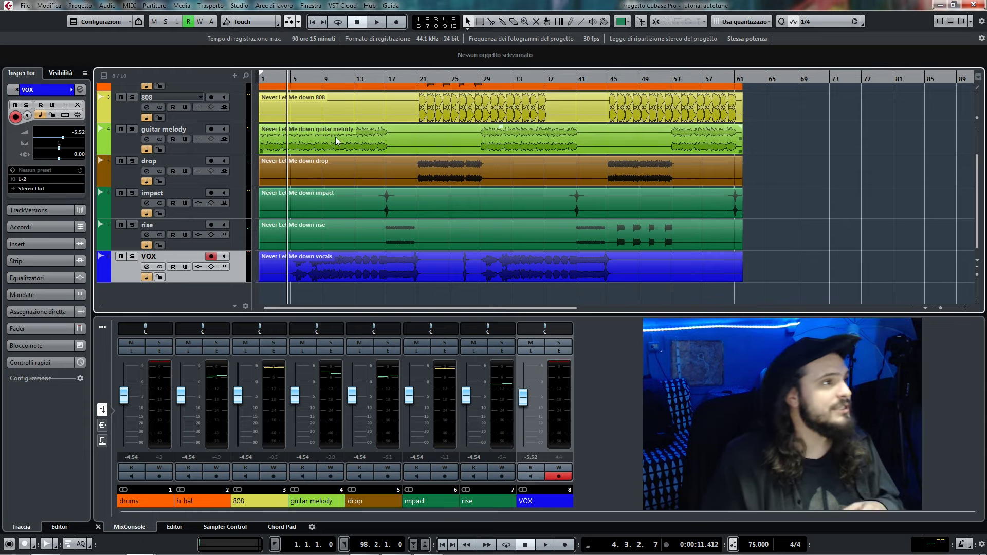
scroll(335, 137, "up", 2)
scroll(344, 156, "down", 2)
scroll(400, 198, "up", 2)
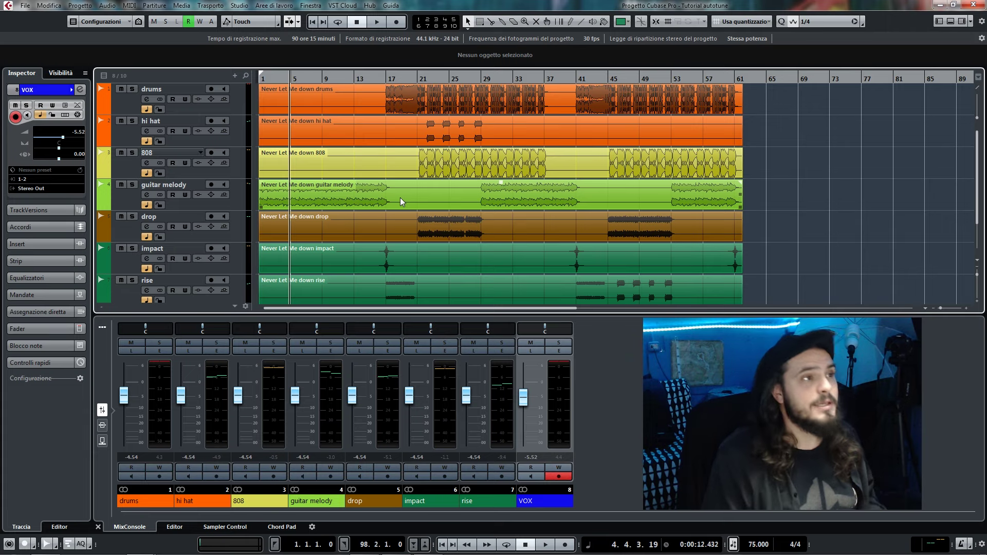
key("Home")
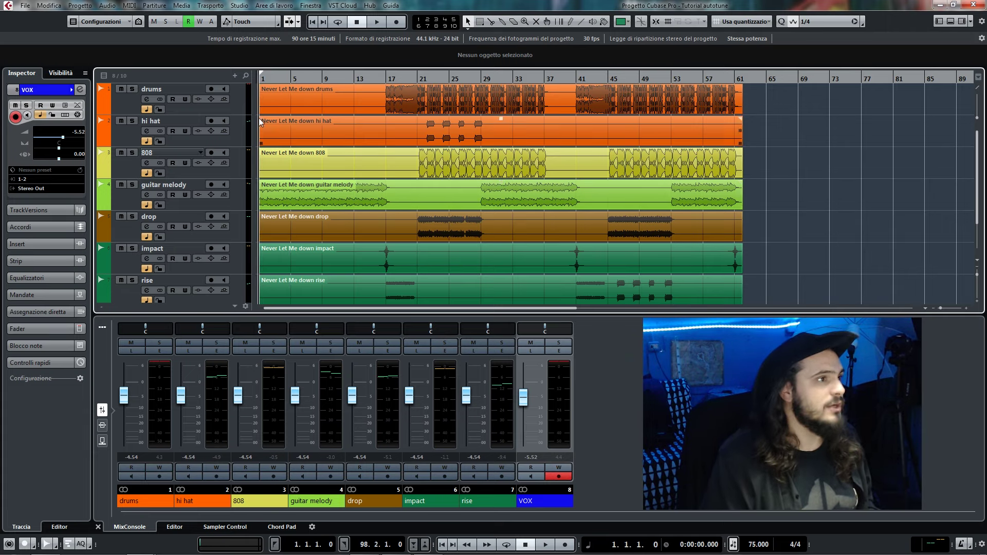
key("space")
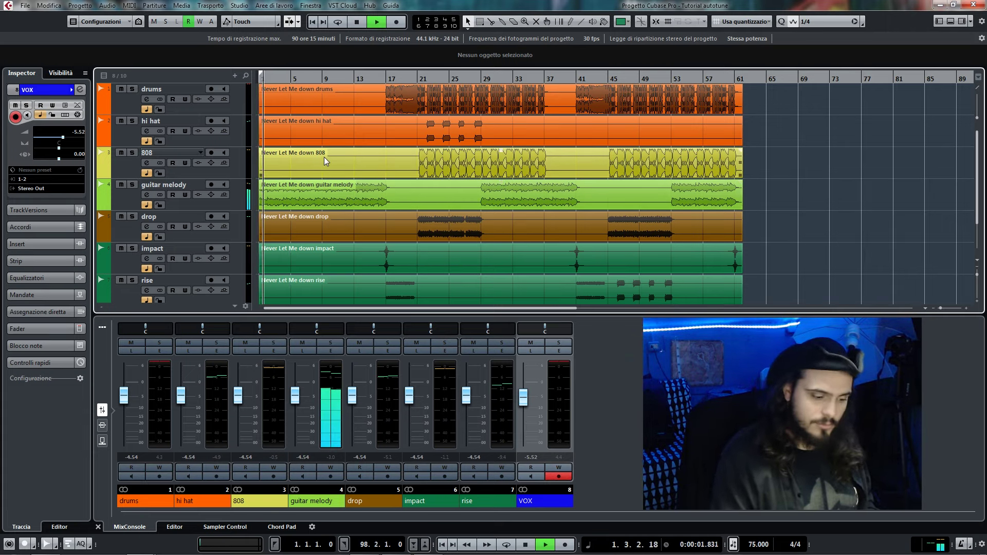
key("space")
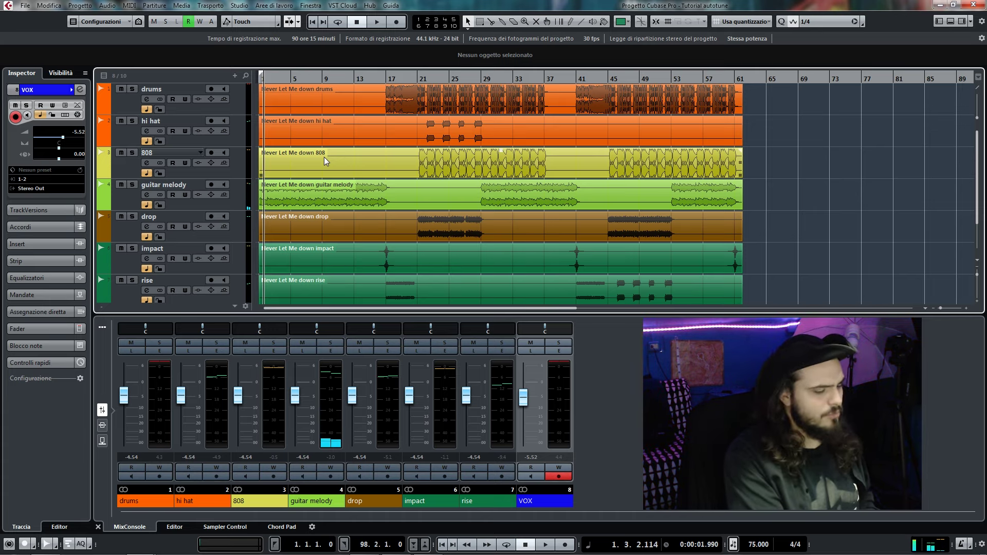
key("space")
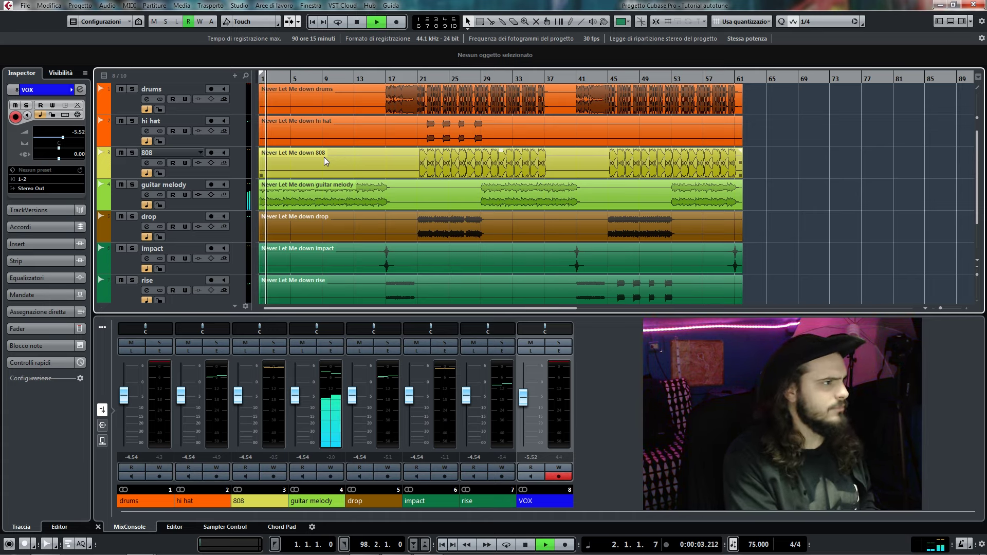
key("space")
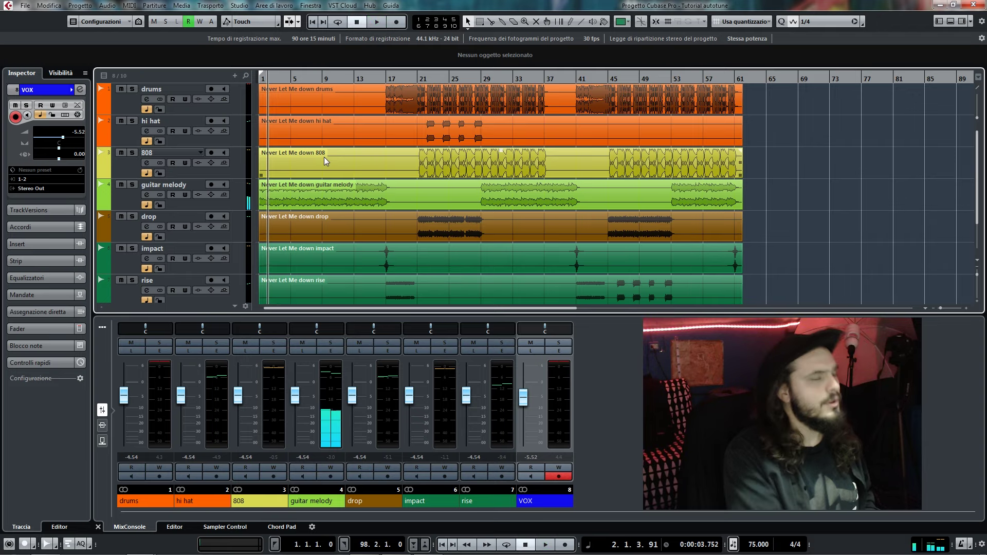
Step: Audition the soloed VOX track from about bar 4 to bar 10
scroll(324, 156, "down", 2)
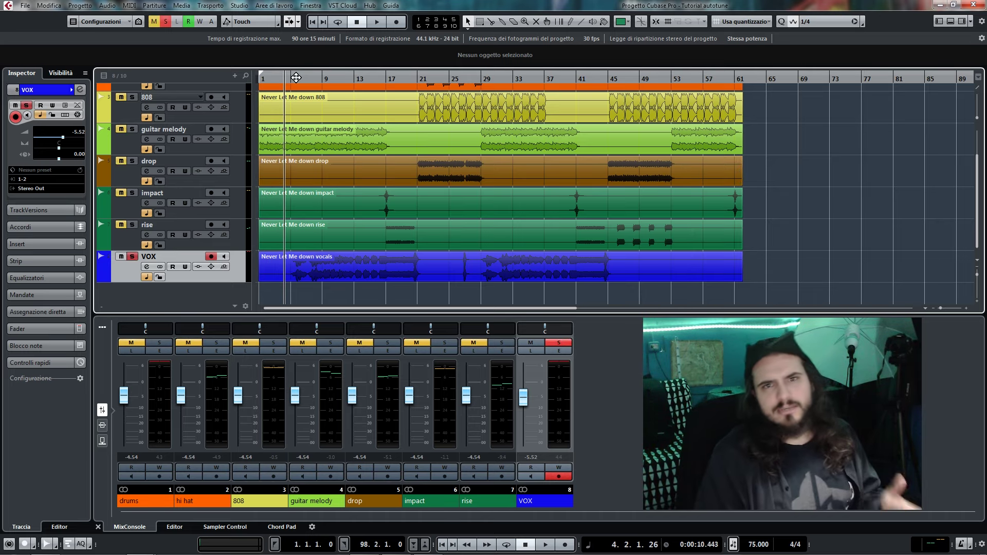
key("space")
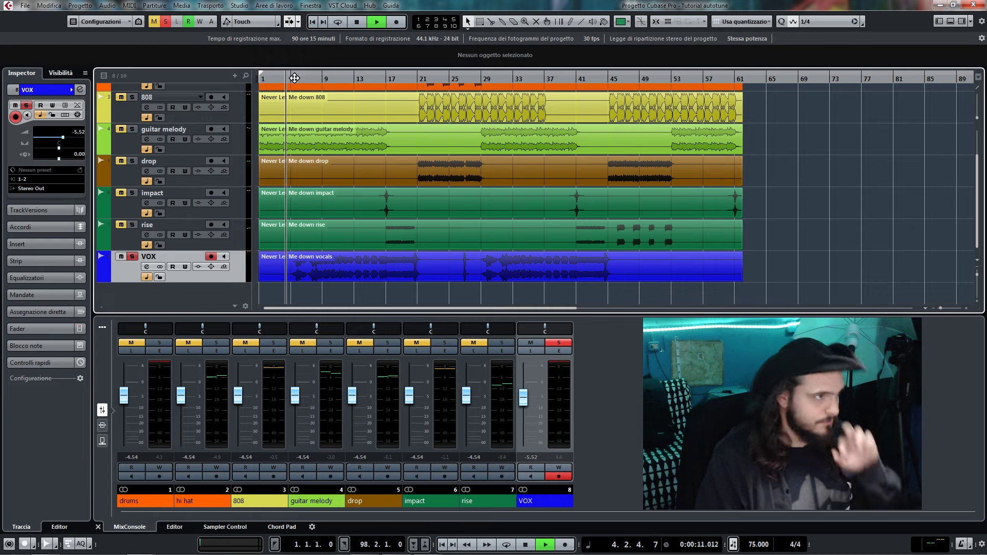
key("h")
key("h")
key("h")
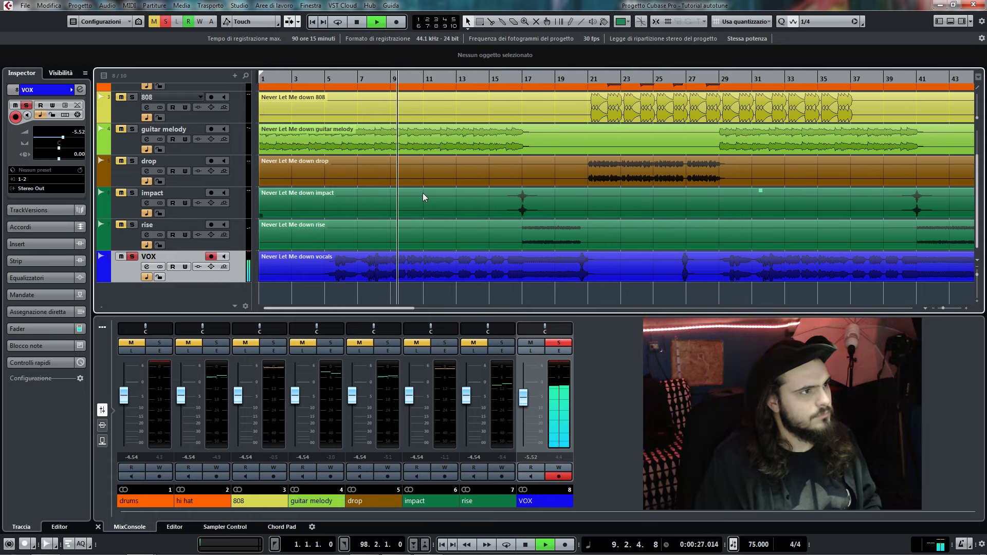
key("g")
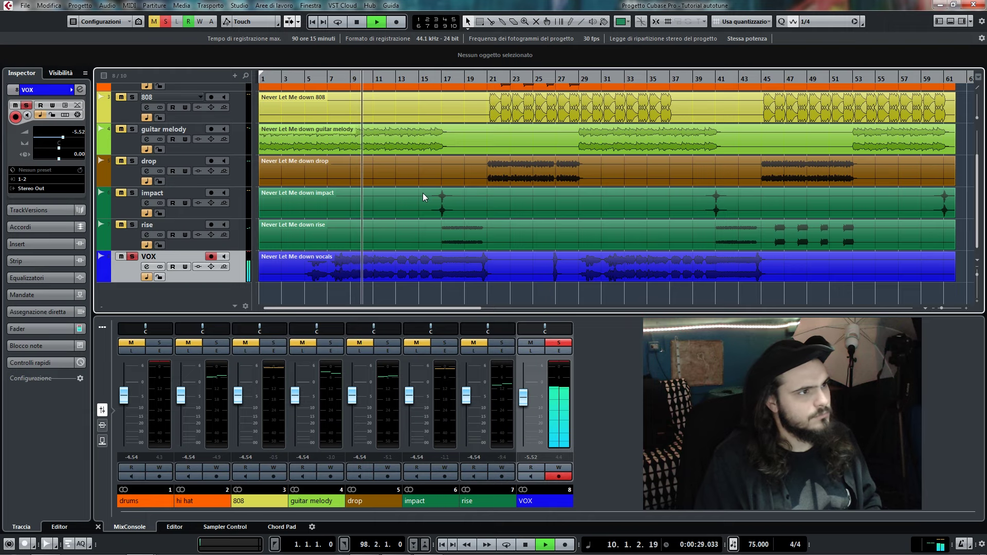
key("space")
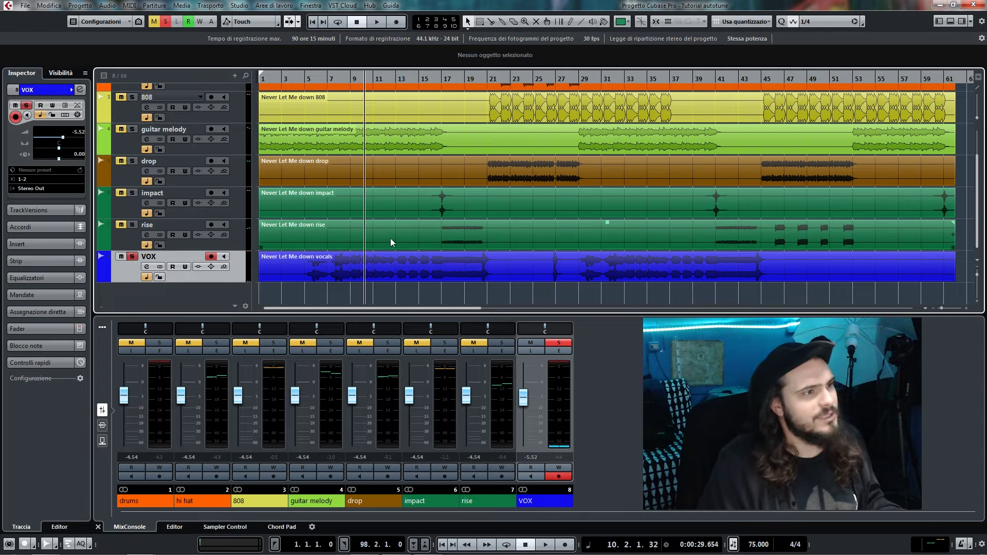
Step: Open the Never Let Me down vocals clip in the sample editor and show its VariAudio pitch segments
double_click(397, 260)
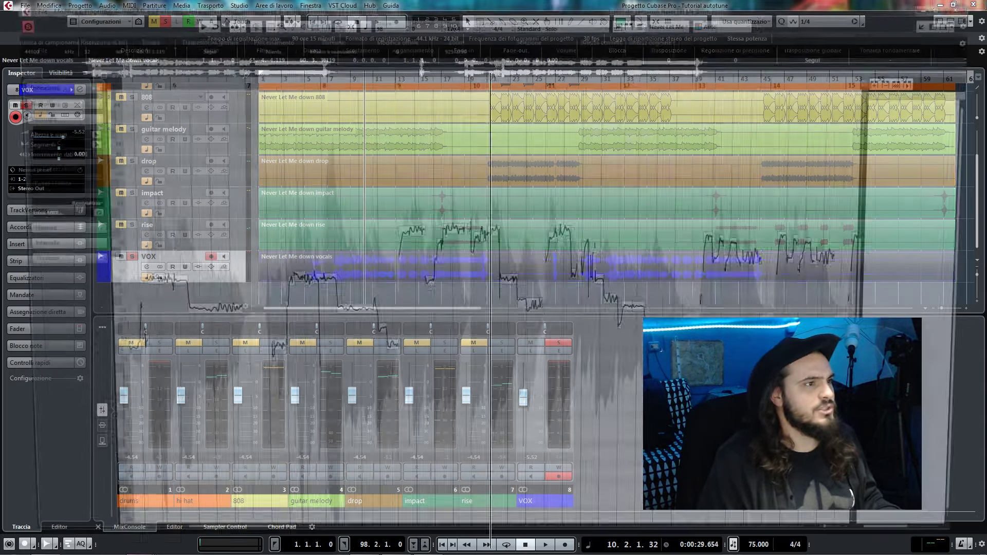
left_click(30, 98)
left_click(30, 85)
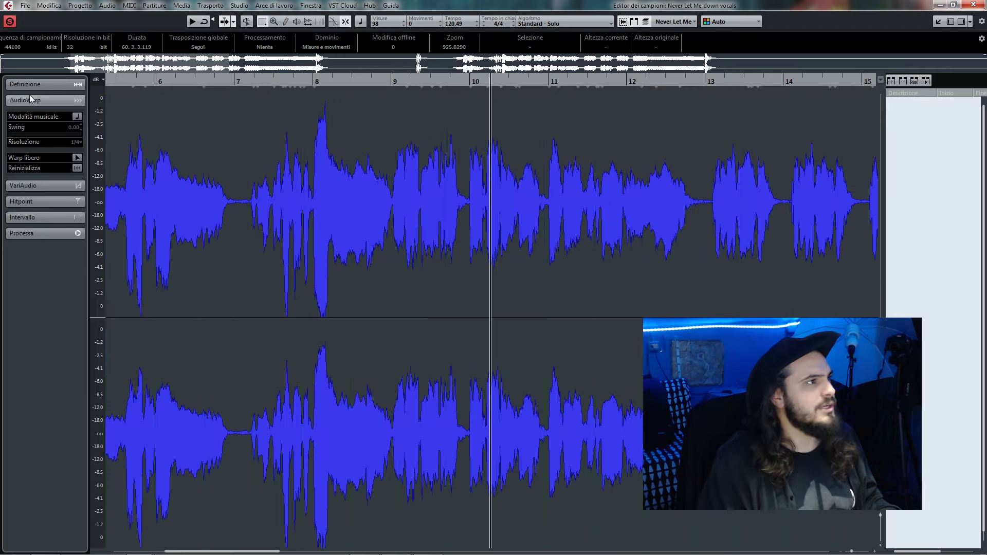
left_click(40, 171)
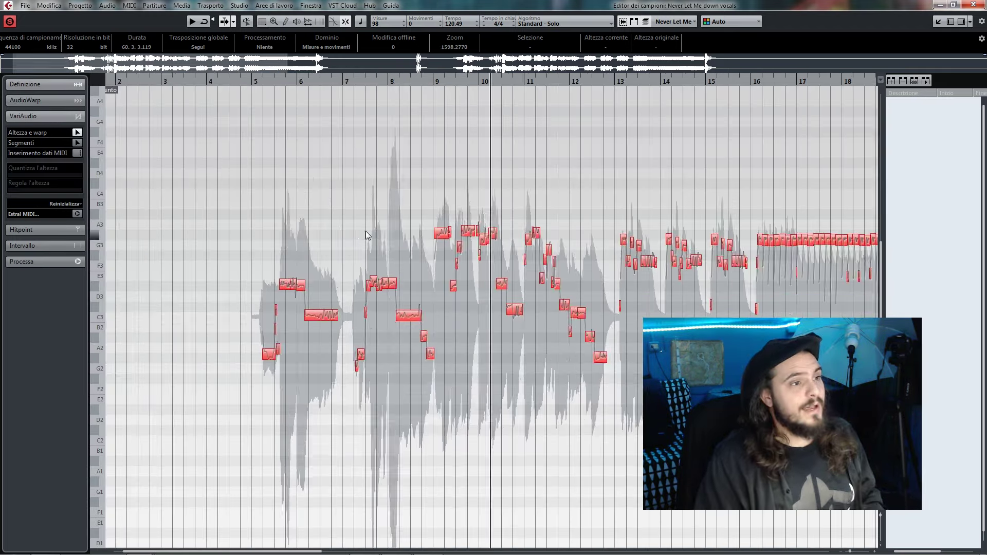
Step: Examine the vocal pitch segments and their pitch curves from bar 5 to about bar 18
key("h")
key("h")
key("h")
key("h")
scroll(292, 234, "left", 5)
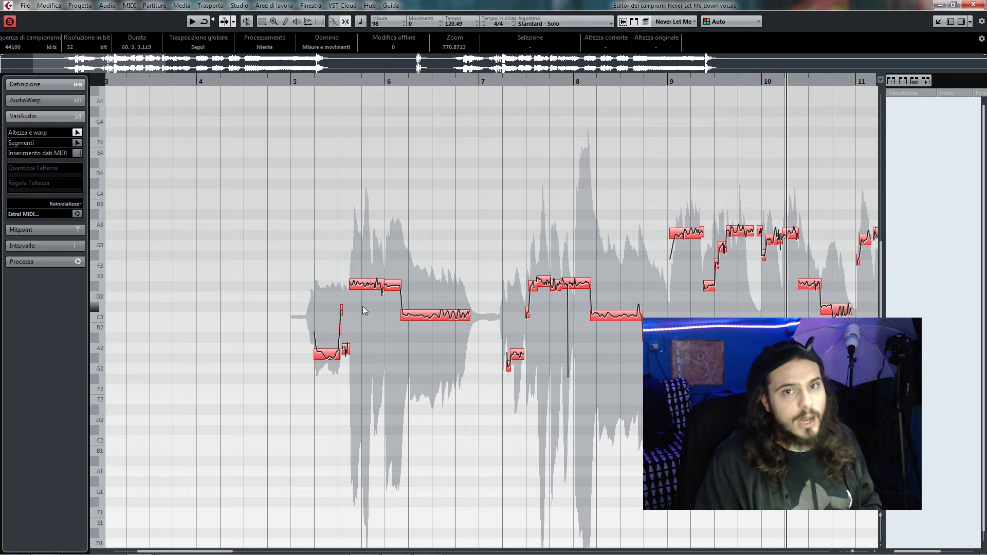
scroll(362, 306, "right", 5)
scroll(288, 319, "right", 4)
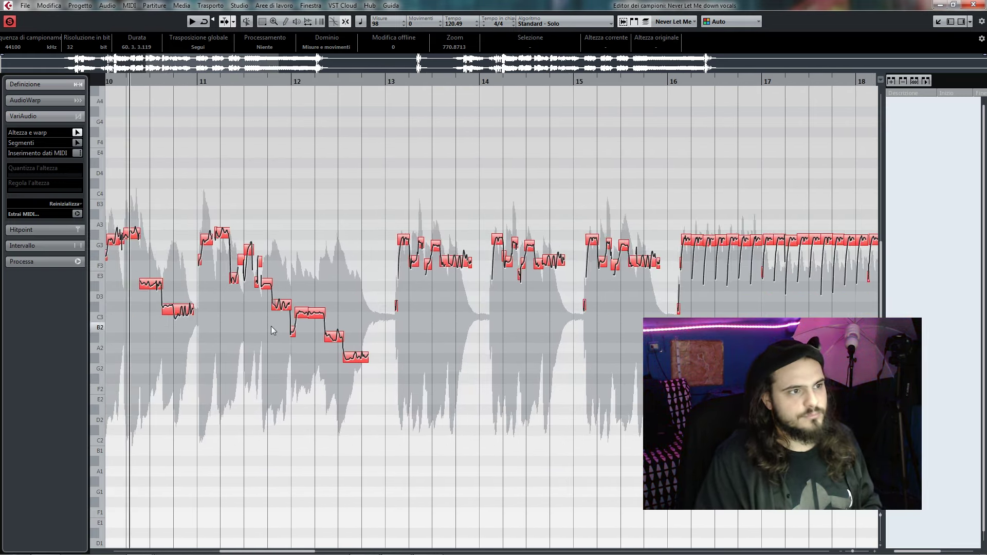
Step: Examine the pitch segments of the repeated vocal phrases around bars 37 to 39 at close range
key("g")
key("g")
key("g")
key("g")
key("g")
key("g")
scroll(571, 304, "right", 1)
left_click_drag(576, 303, 208, 320)
left_click_drag(691, 325, 319, 323)
key("h")
key("h")
key("h")
key("h")
key("h")
key("h")
key("h")
key("h")
key("h")
key("h")
key("h")
key("h")
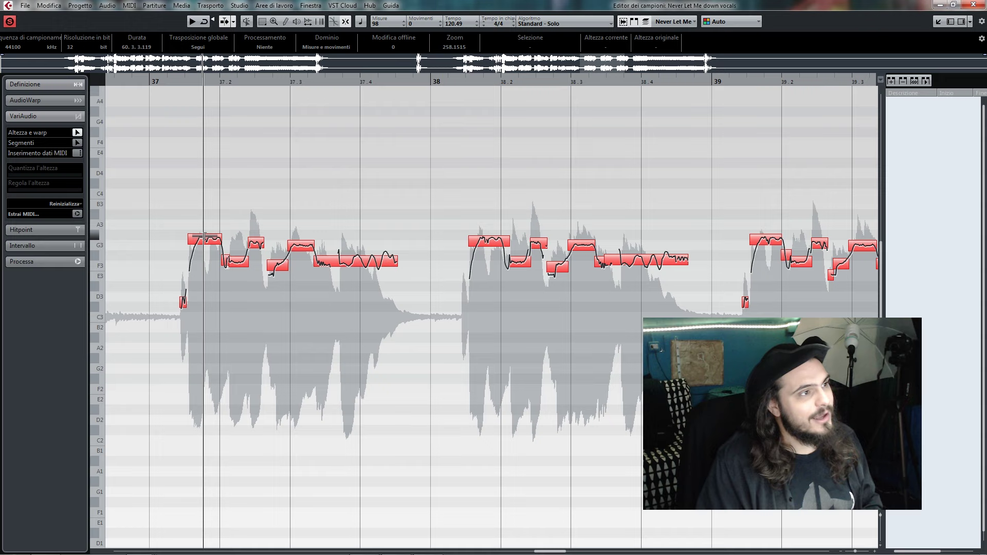
key("g")
key("g")
key("g")
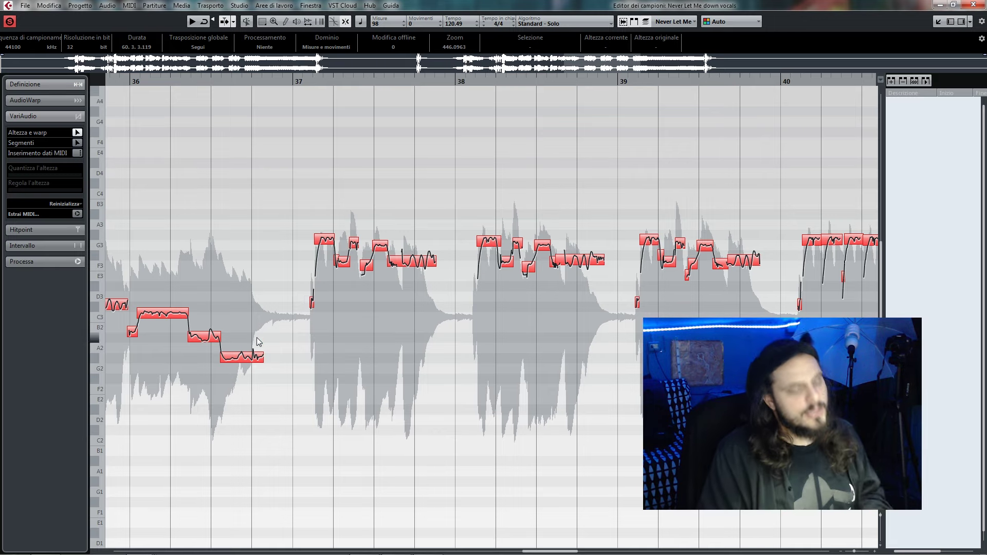
key("h")
key("h")
key("h")
key("h")
scroll(264, 257, "left", 3)
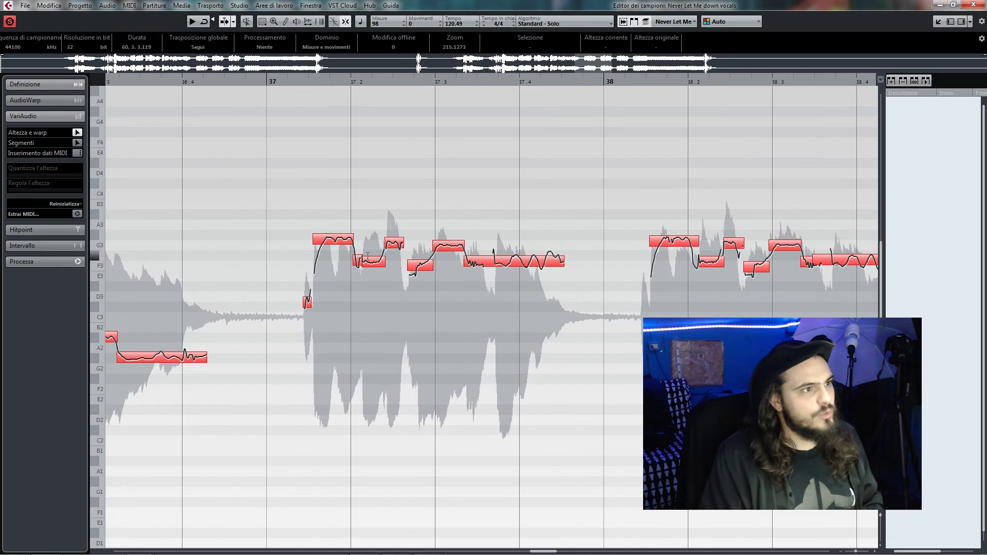
Step: Try splitting the first long vocal segment after bar 37 into smaller pieces in segment editing mode, and undo the splits
left_click(334, 247)
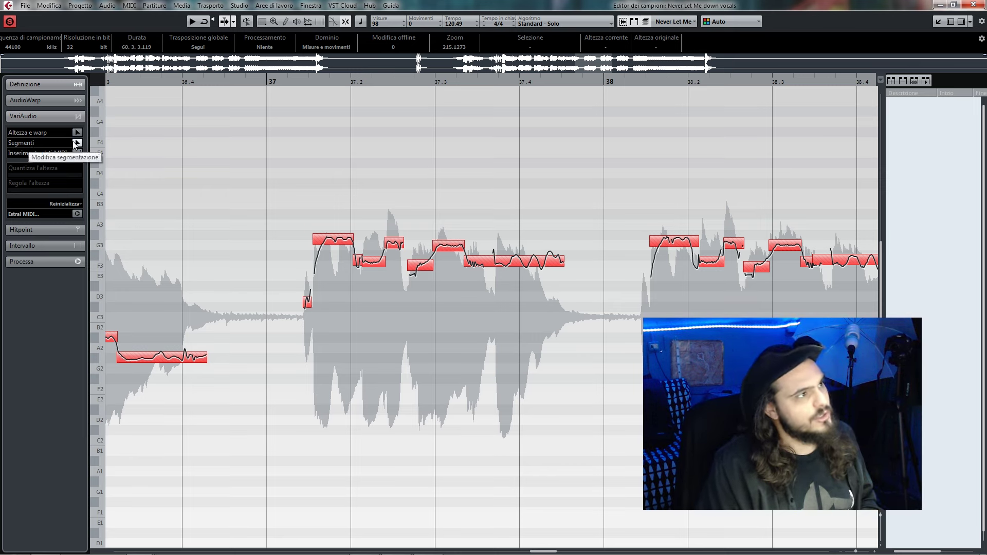
left_click(338, 245)
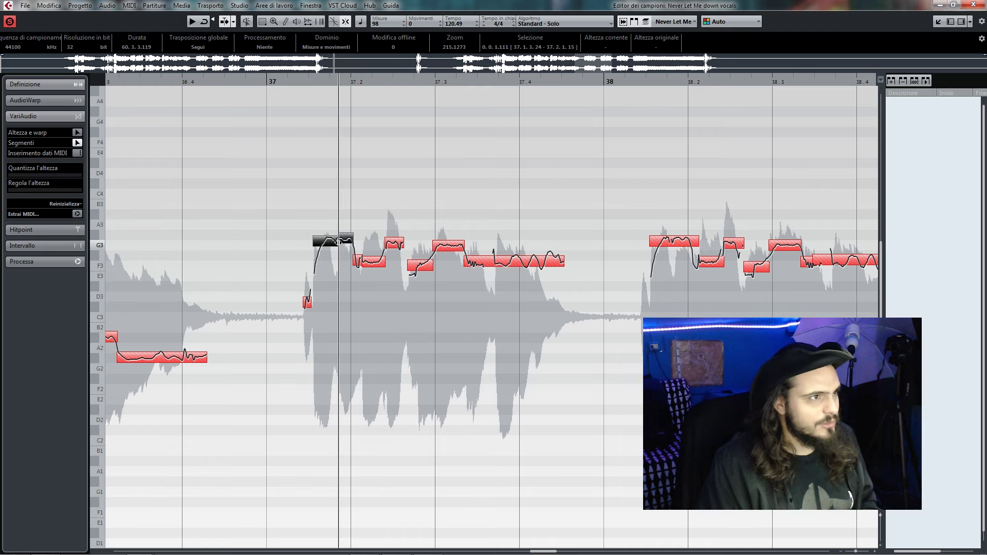
left_click(329, 250)
key("h")
key("h")
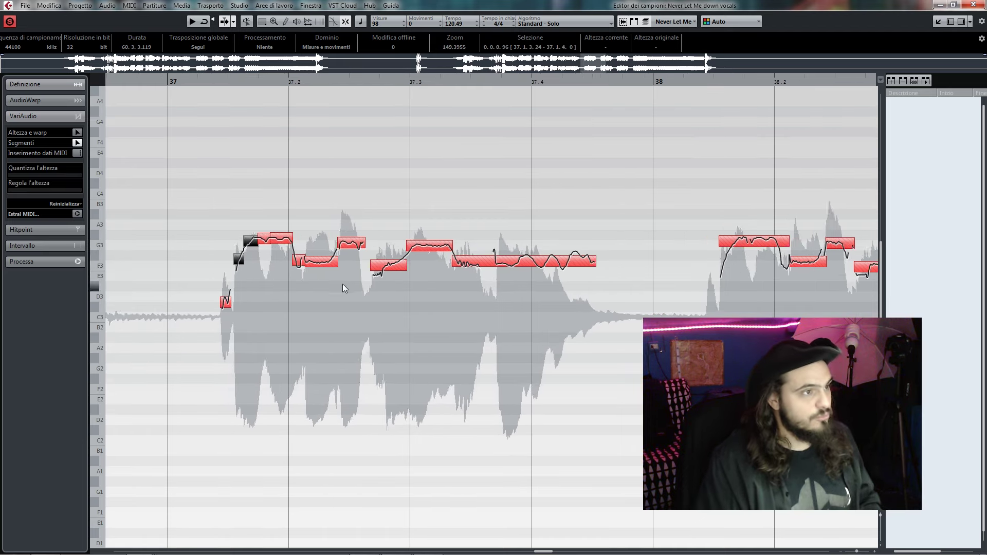
key("ctrl+z")
key("ctrl+z")
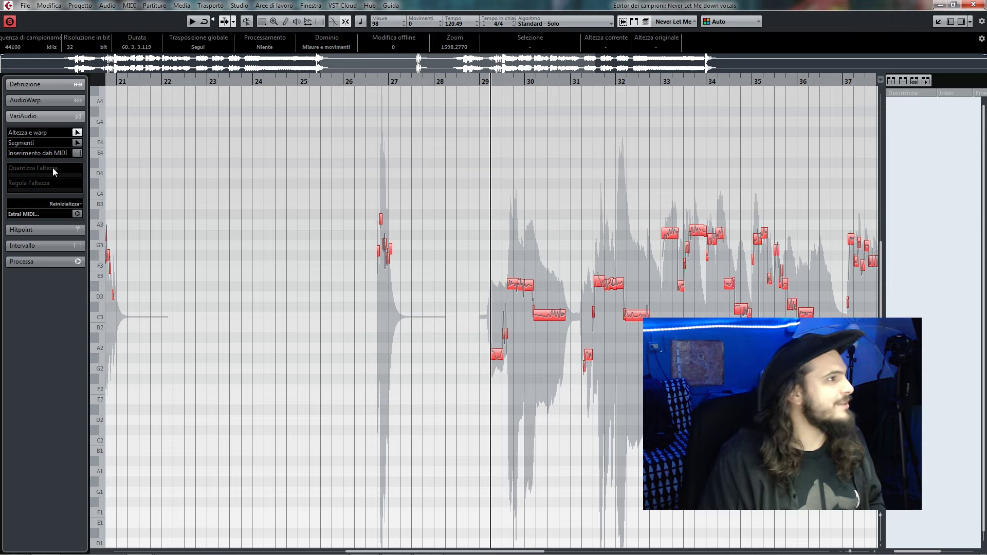
Step: Examine the pitch segments of the vocal phrases between bars 29 and 34
key("h")
key("h")
key("h")
key("h")
key("h")
key("h")
key("h")
key("h")
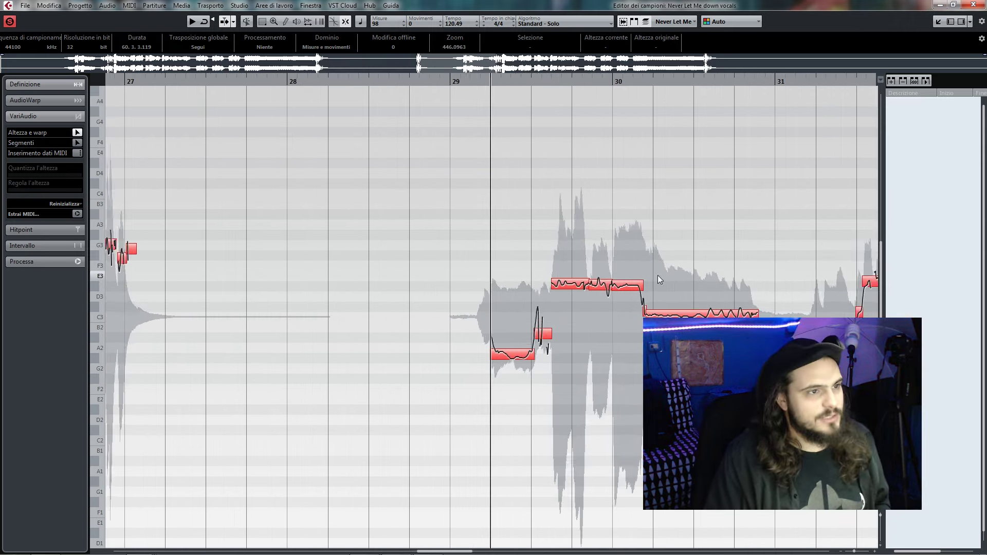
key("space")
scroll(570, 286, "right", 2)
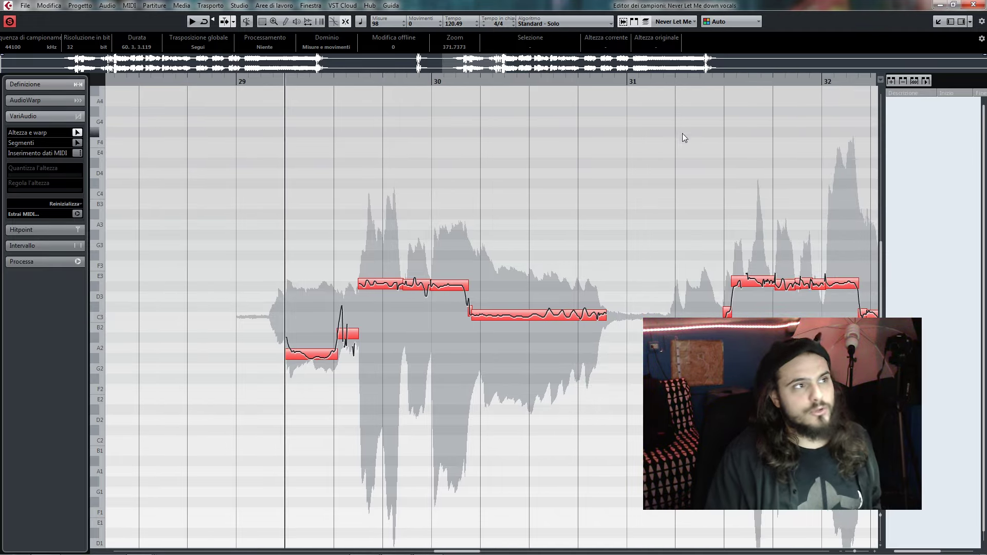
scroll(546, 167, "right", 5)
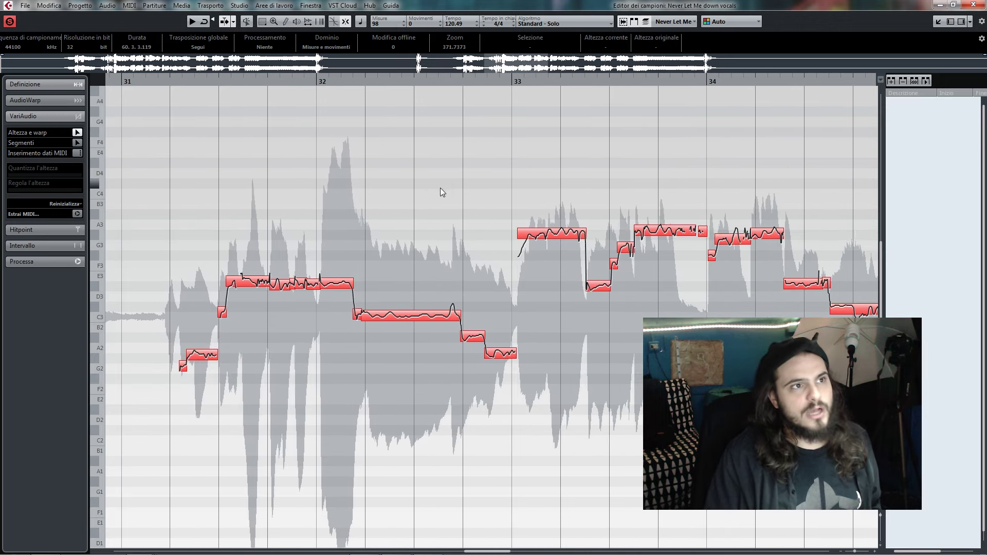
scroll(449, 211, "left", 3)
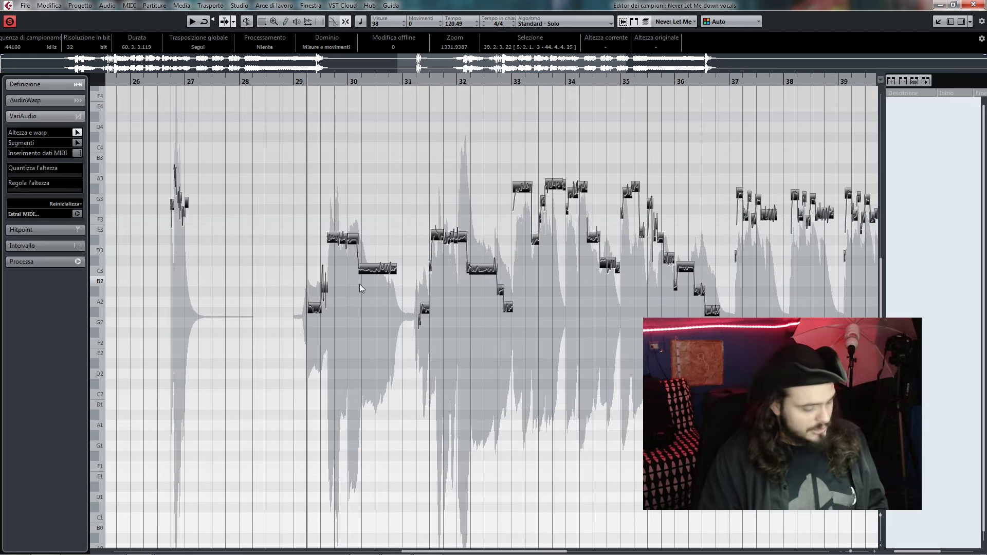
Step: Deselect all vocal segments and focus on the short phrase that begins at bar 29
key("h")
key("h")
key("h")
key("h")
key("h")
key("h")
key("h")
key("h")
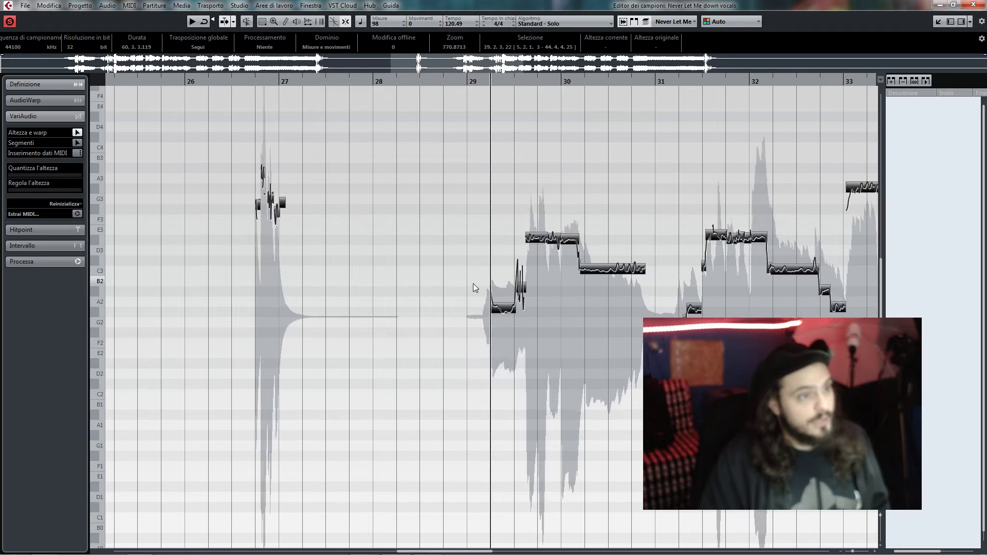
left_click_drag(633, 265, 389, 292)
left_click(523, 308)
key("h")
key("h")
key("h")
key("h")
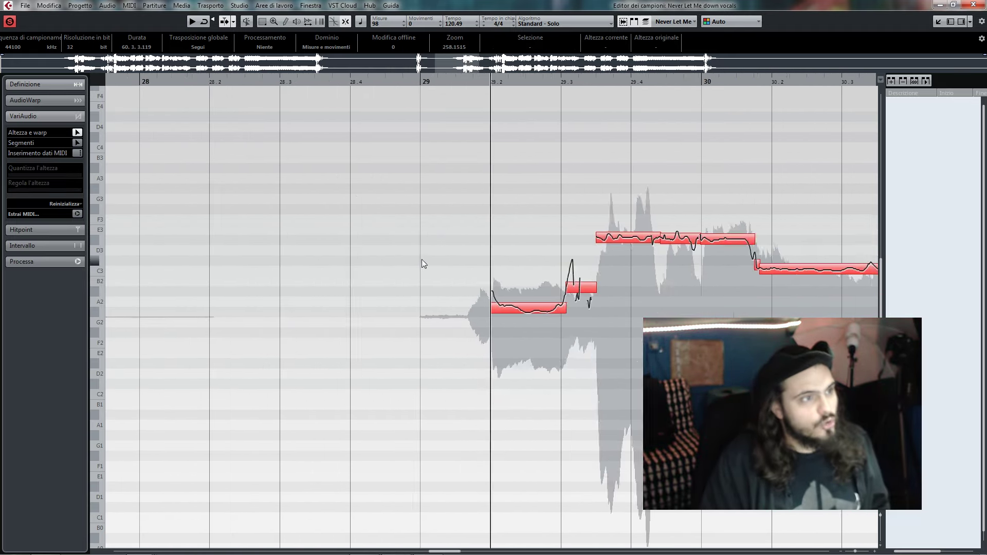
left_click_drag(696, 263, 475, 307)
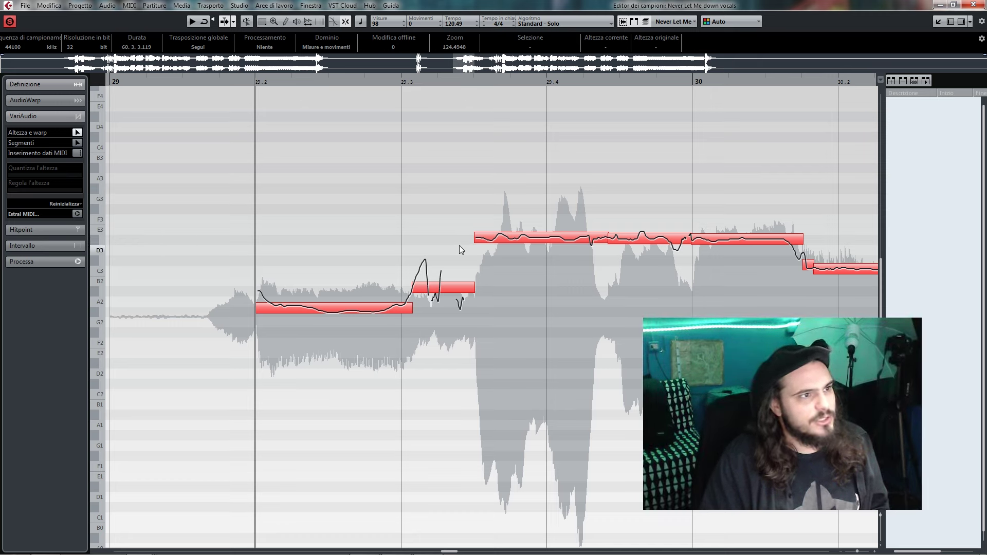
Step: Quantize the pitch of the long vocal segment between beats 3 and 4 of bar 29 to D#3 +0%
left_click(486, 241)
left_click(486, 267)
left_click(509, 238)
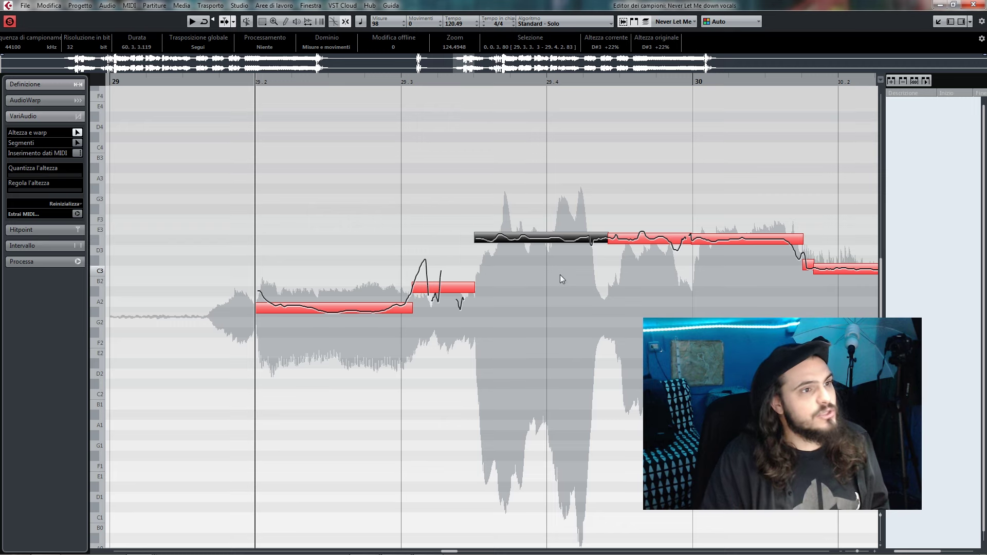
left_click_drag(34, 174, 103, 178)
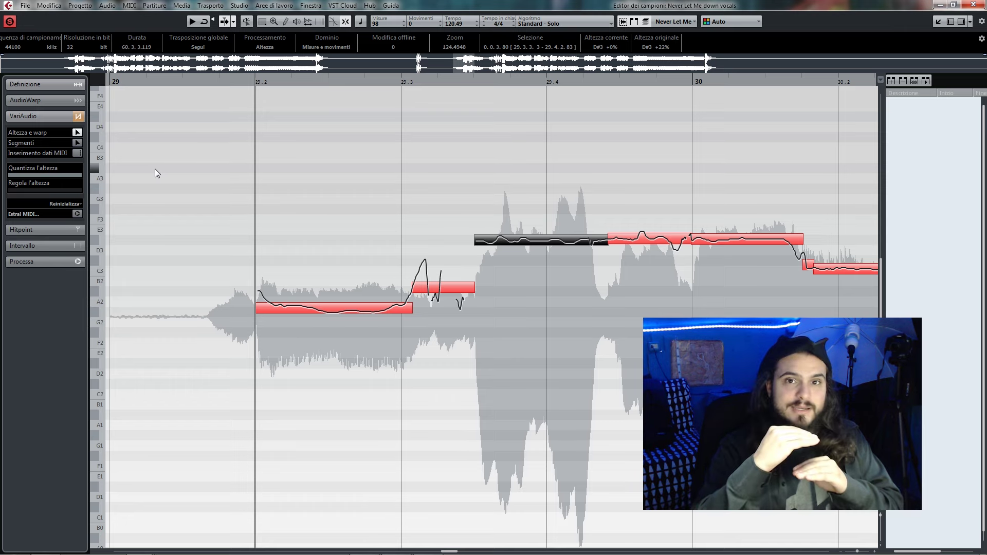
key("g")
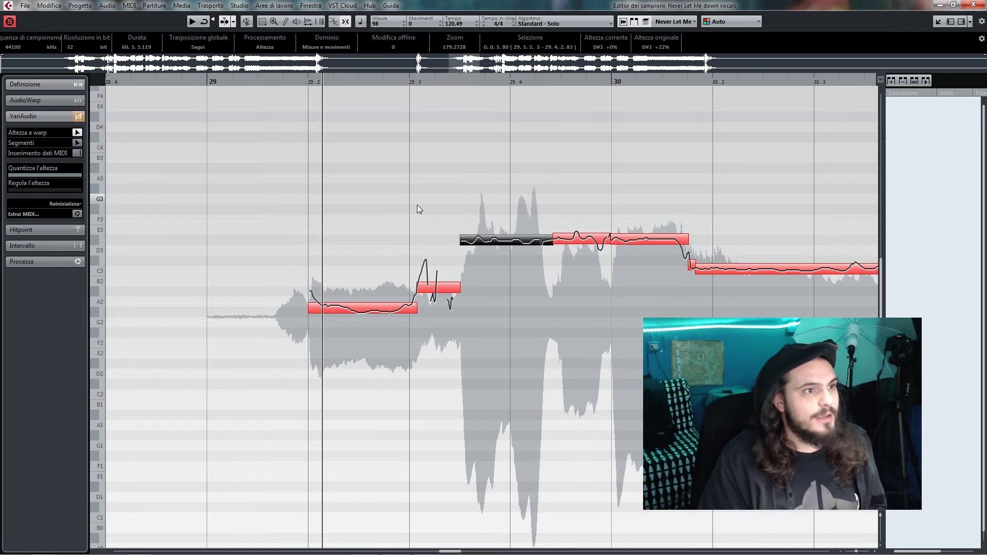
Step: Fully straighten the pitch curve of the selected vocal segment between beats 3 and 4 of bar 29, and deselect it
left_click(18, 189)
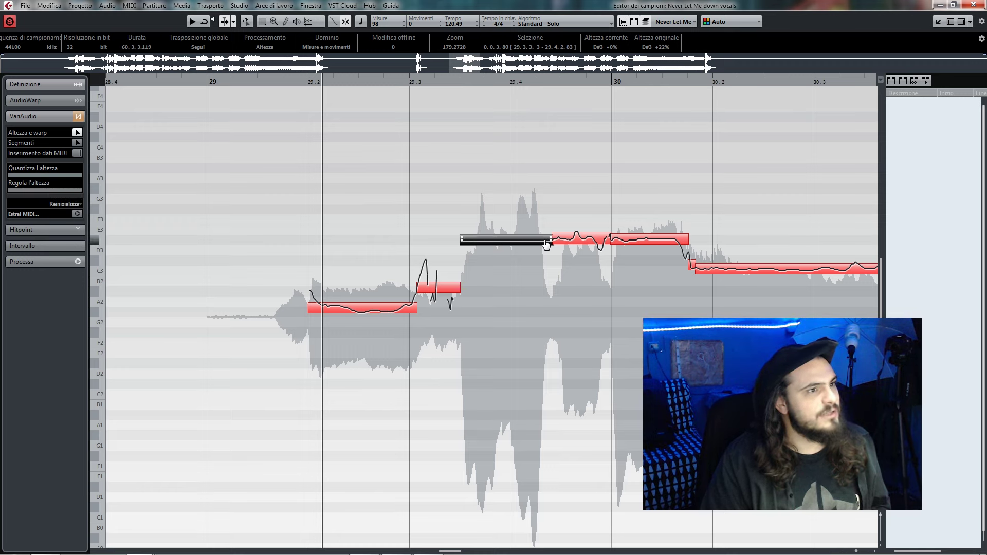
scroll(534, 268, "down", 4)
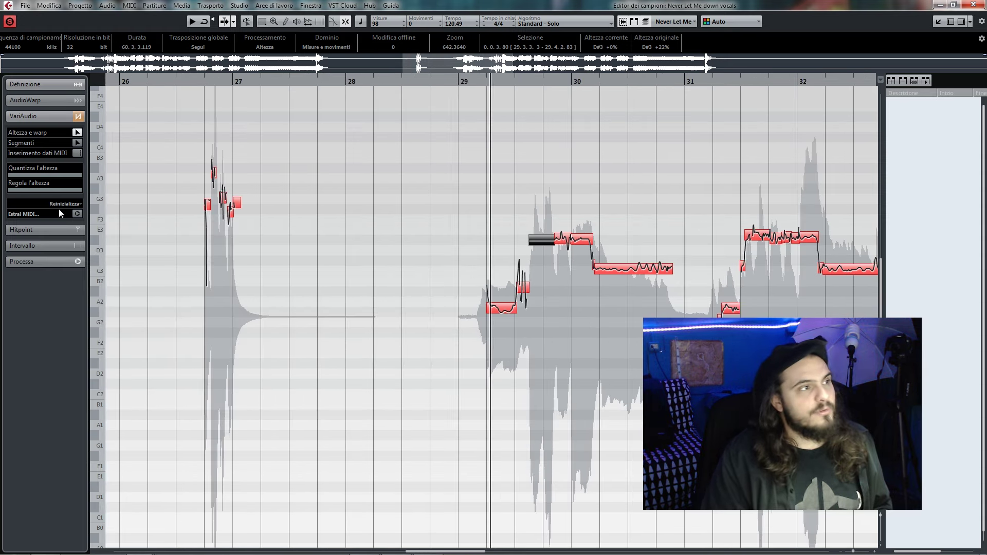
left_click(487, 248)
Step: Select all vocal segments and apply full pitch quantization and full pitch straightening to them
key("ctrl+a")
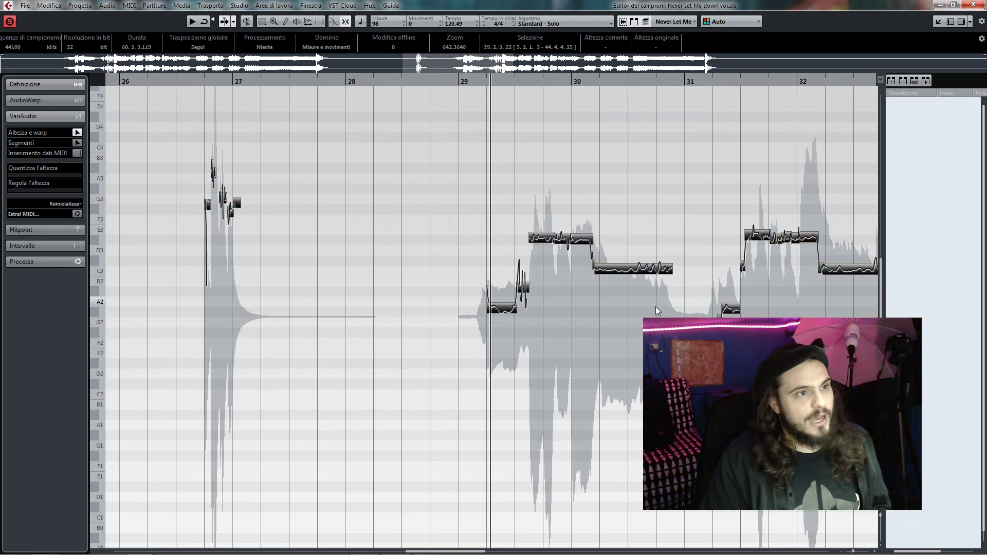
left_click_drag(660, 311, 457, 311)
key("g")
key("g")
left_click_drag(62, 175, 168, 178)
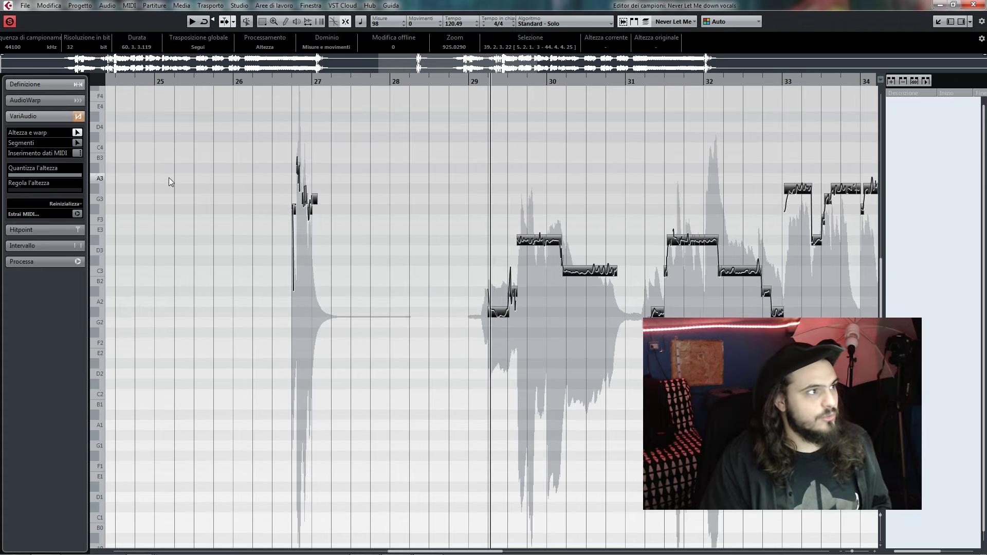
left_click_drag(65, 190, 133, 193)
Step: Play the fully corrected vocal phrases from bar 29 to bar 33
key("h")
left_click(481, 82)
key("g")
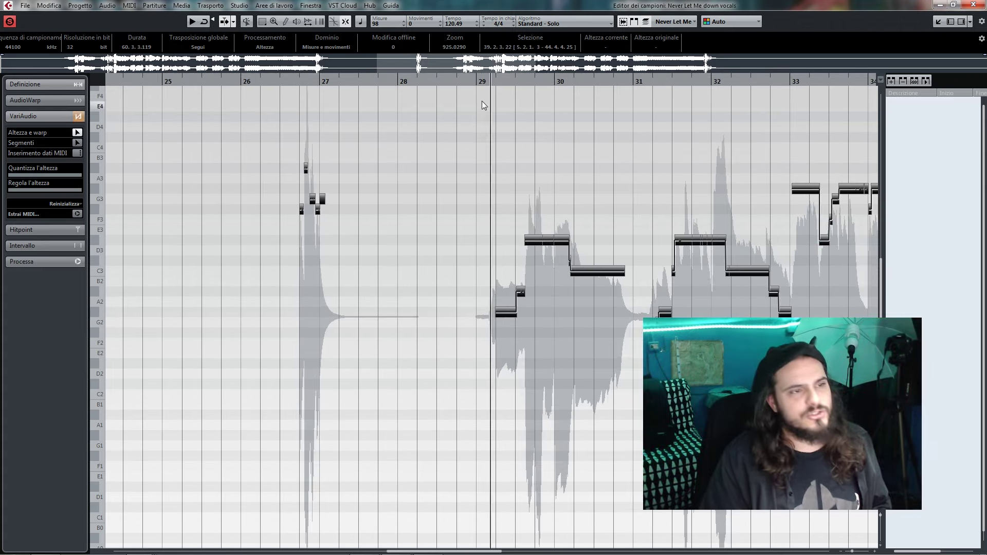
key("space")
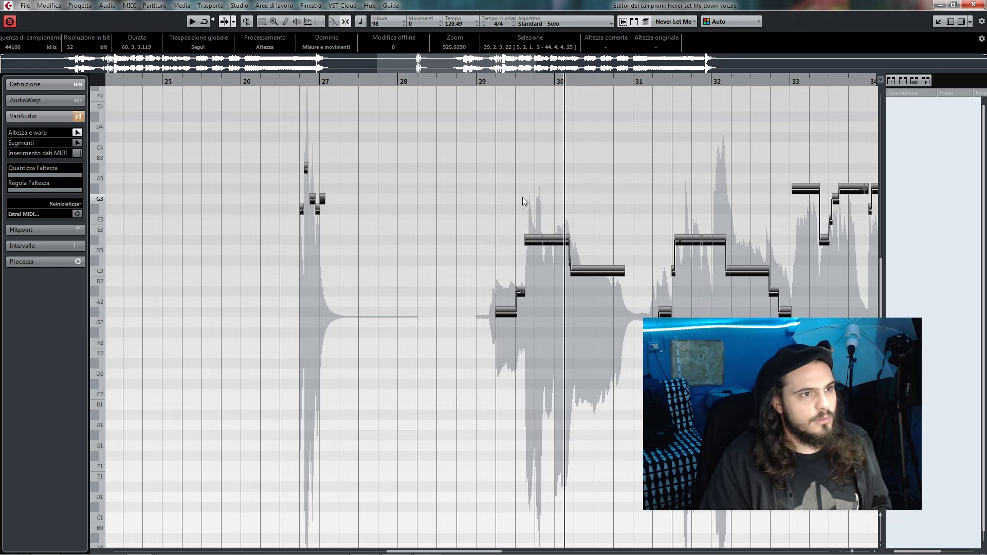
left_click_drag(667, 266, 402, 272)
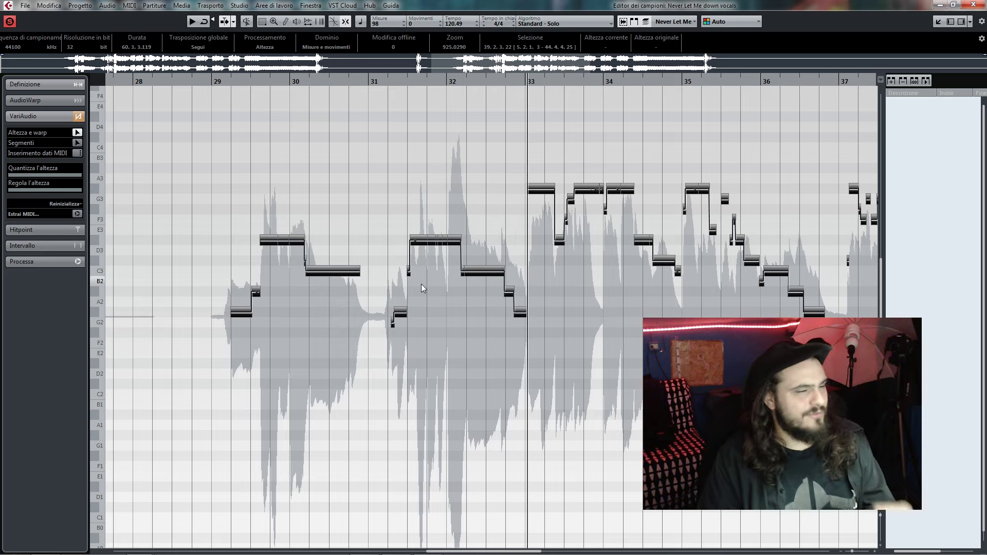
Step: Remove the pitch quantization and straightening from all selected segments, and play the original vocal from bar 29
left_click_drag(69, 175, 6, 191)
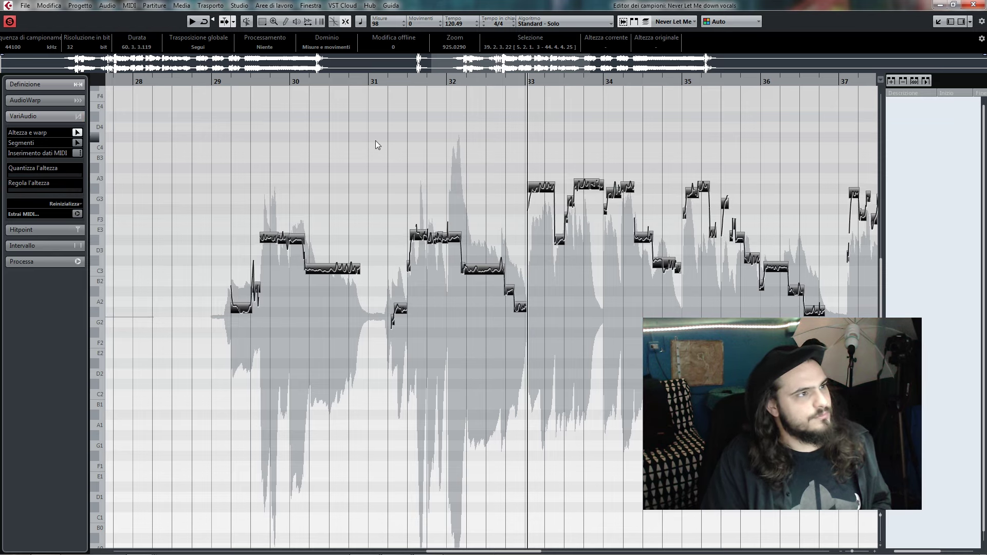
left_click(224, 84)
key("space")
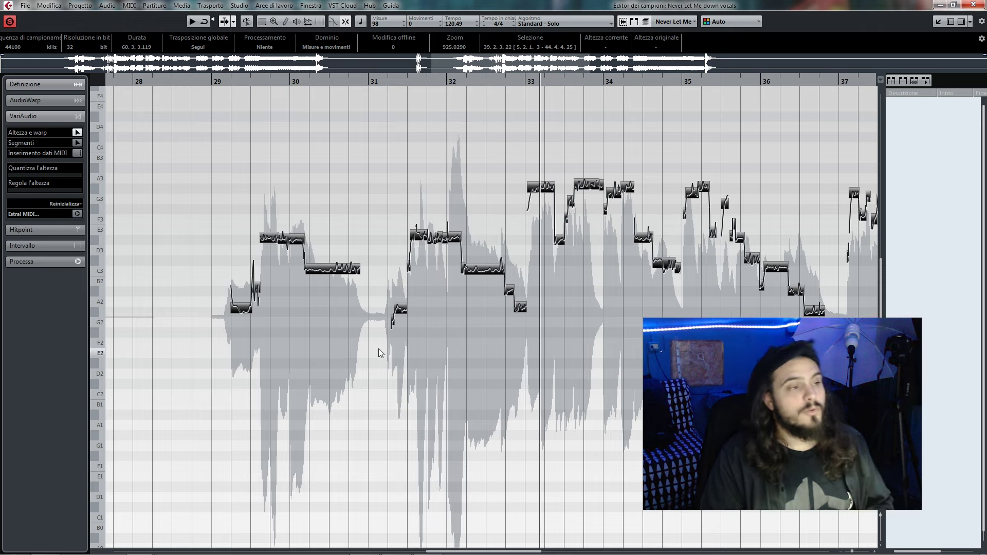
scroll(378, 348, "left", 2)
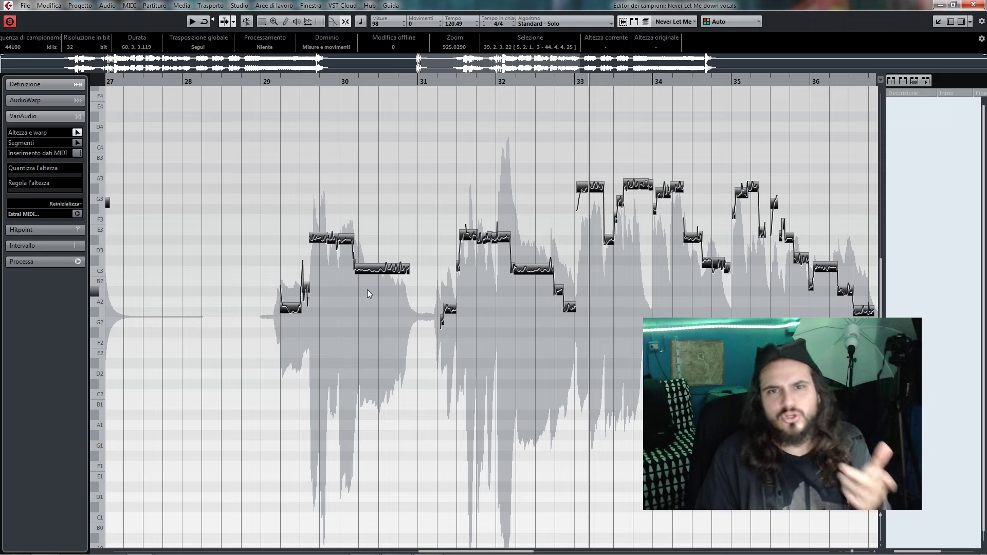
left_click(595, 350)
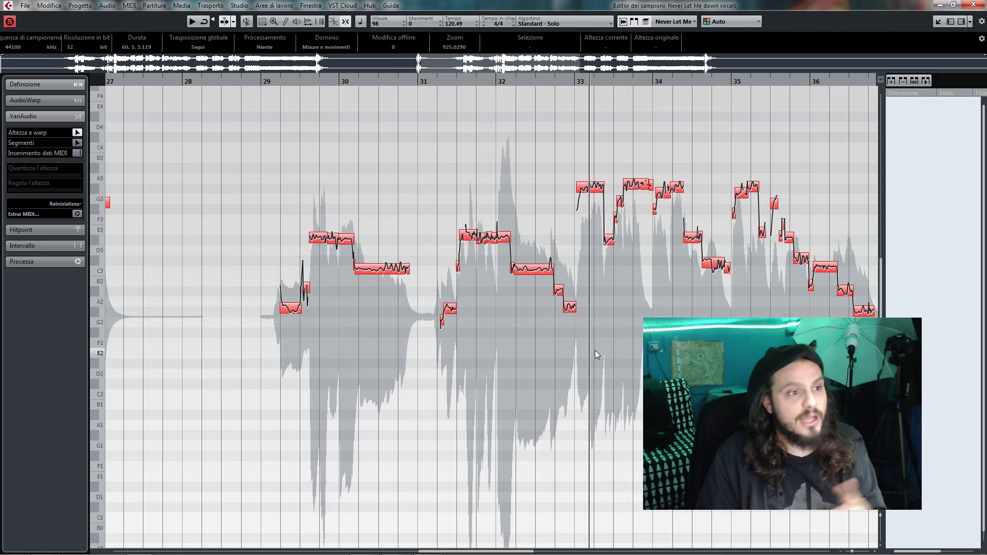
left_click_drag(590, 340, 512, 274)
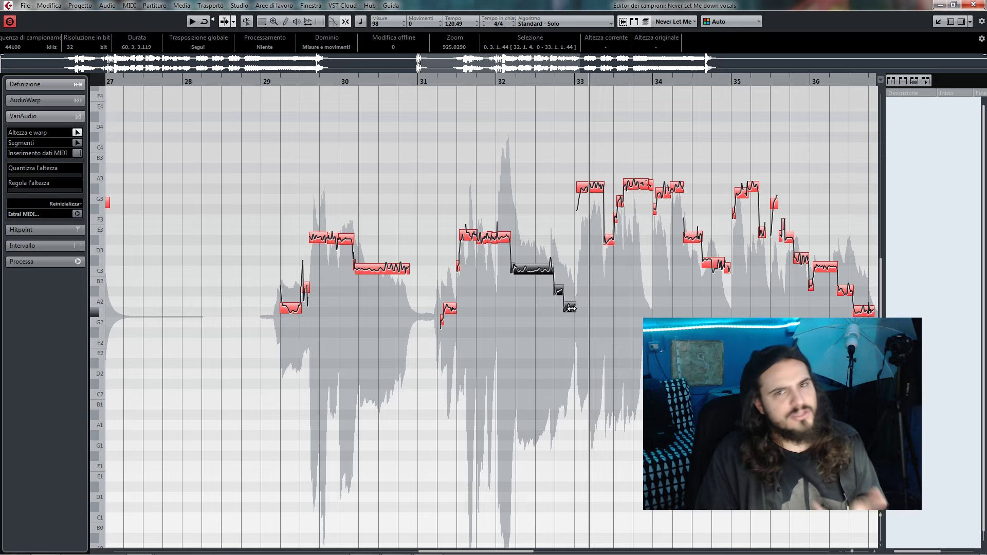
left_click_drag(622, 349, 235, 163)
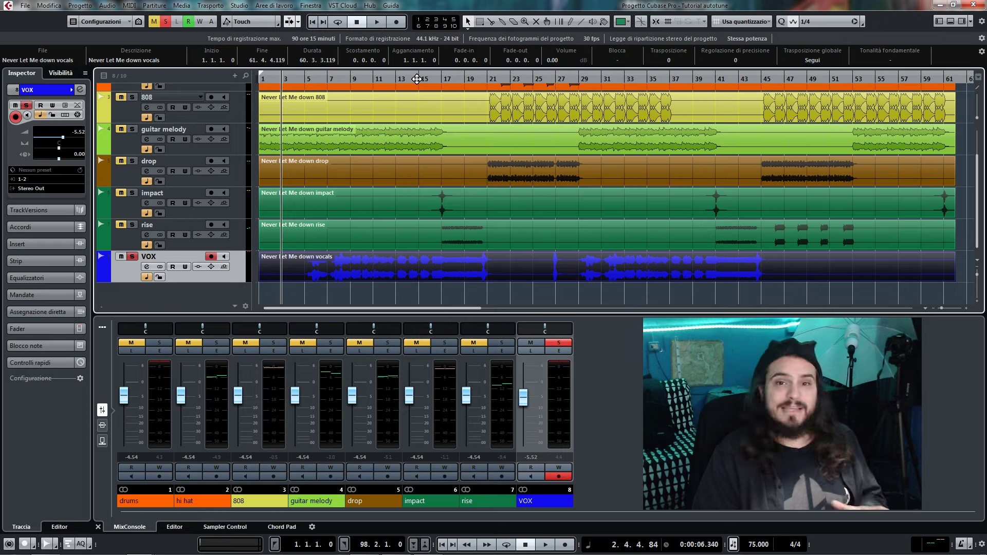
Step: Unsolo the VOX track to hear the full mix and raise its fader to -1.49 during playback
left_click(133, 257)
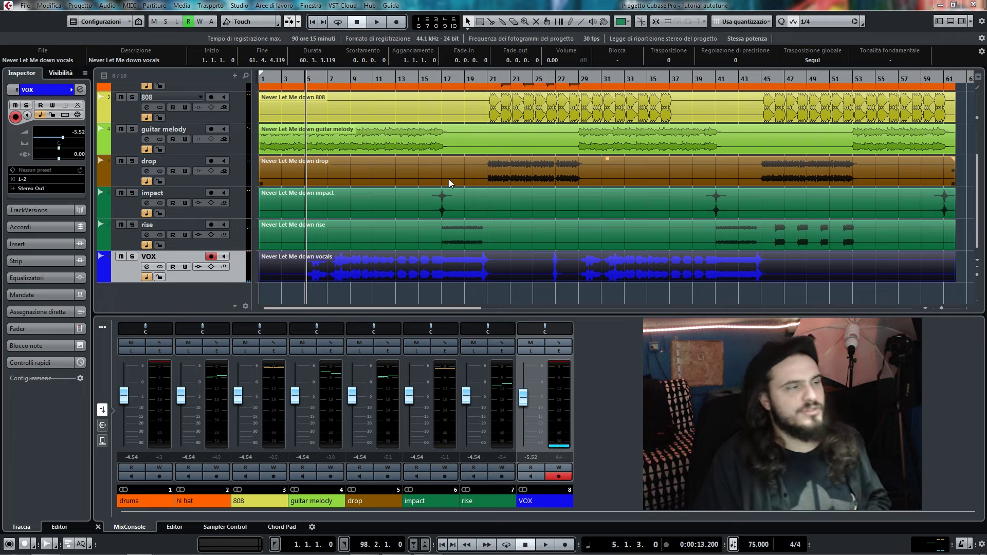
key("space")
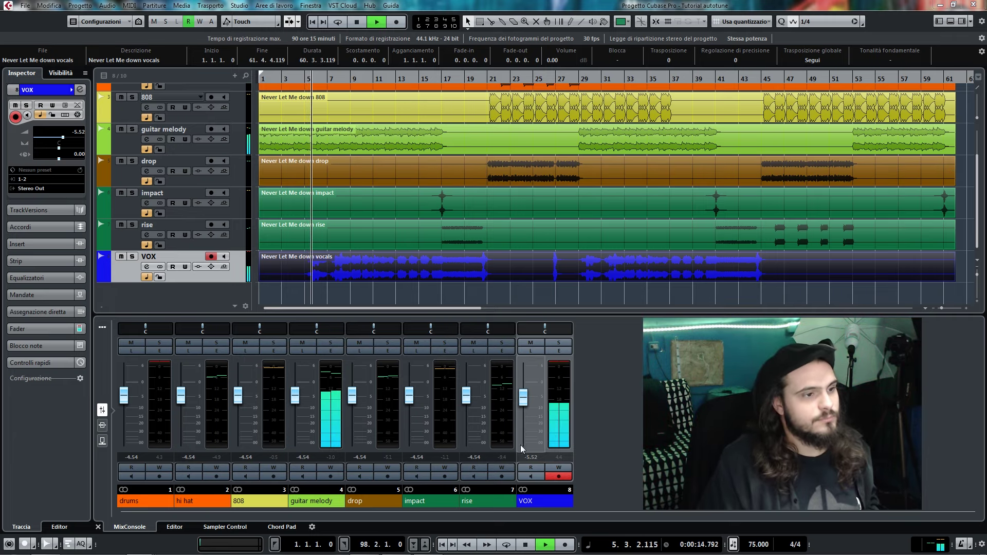
left_click_drag(525, 396, 525, 385)
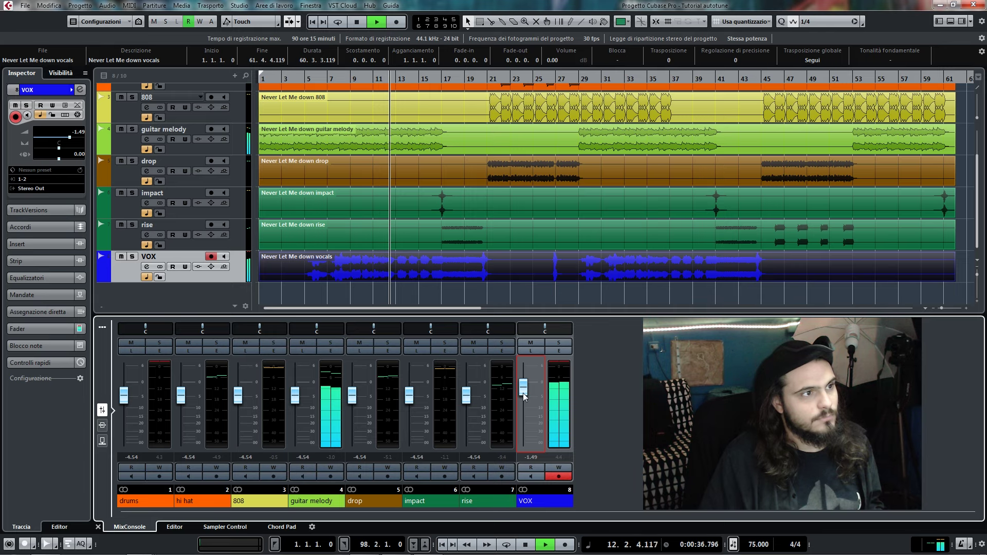
key("space")
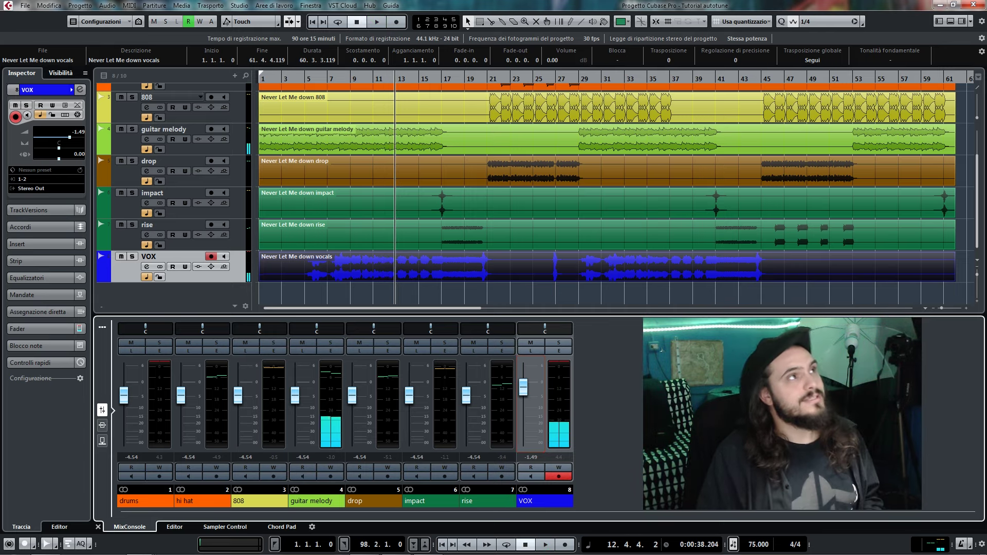
Step: Play the vocal with the full mix again, starting just before bar 5
left_click(301, 78)
key("space")
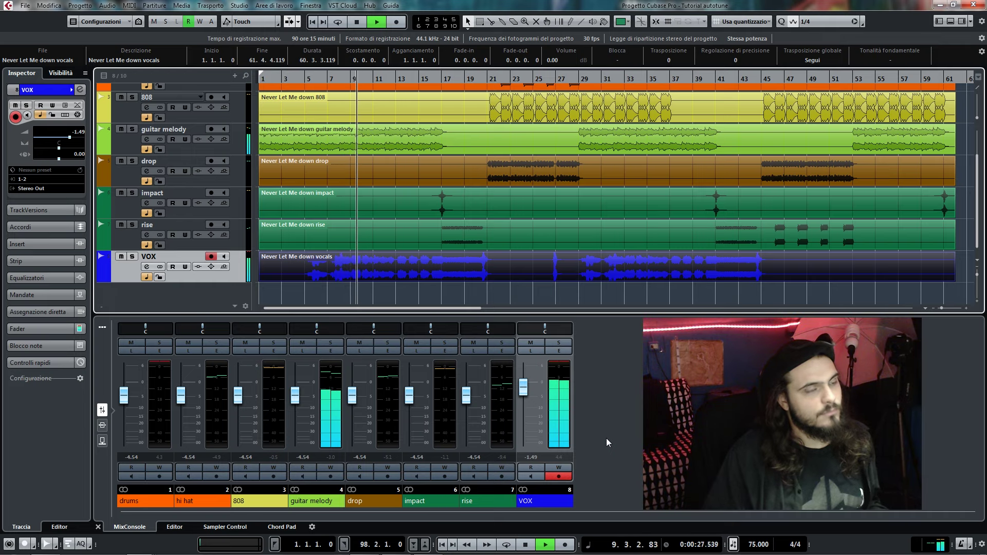
key("space")
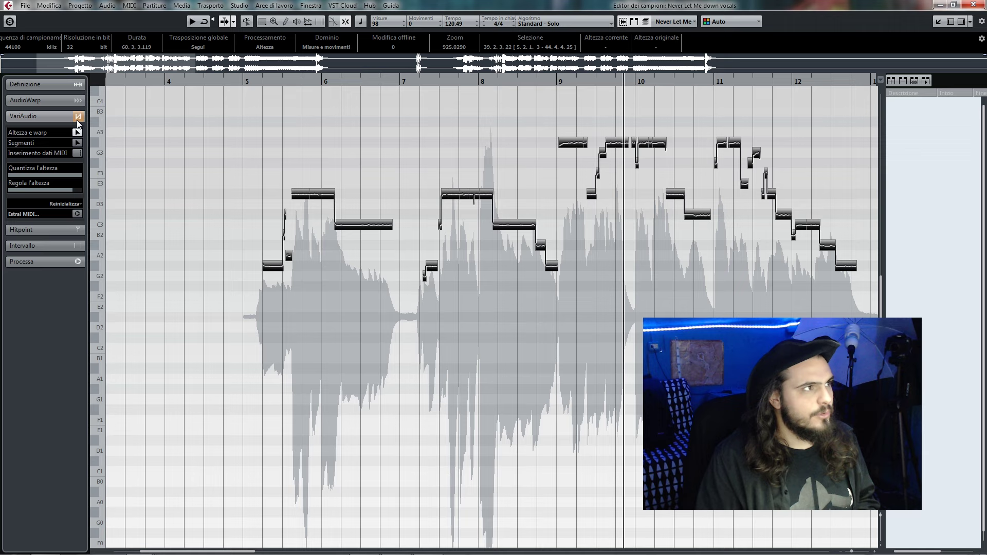
Step: Select all segments of the vocal and reduce their pitch quantization and straightening to zero
left_click(311, 143)
scroll(313, 142, "down", 3)
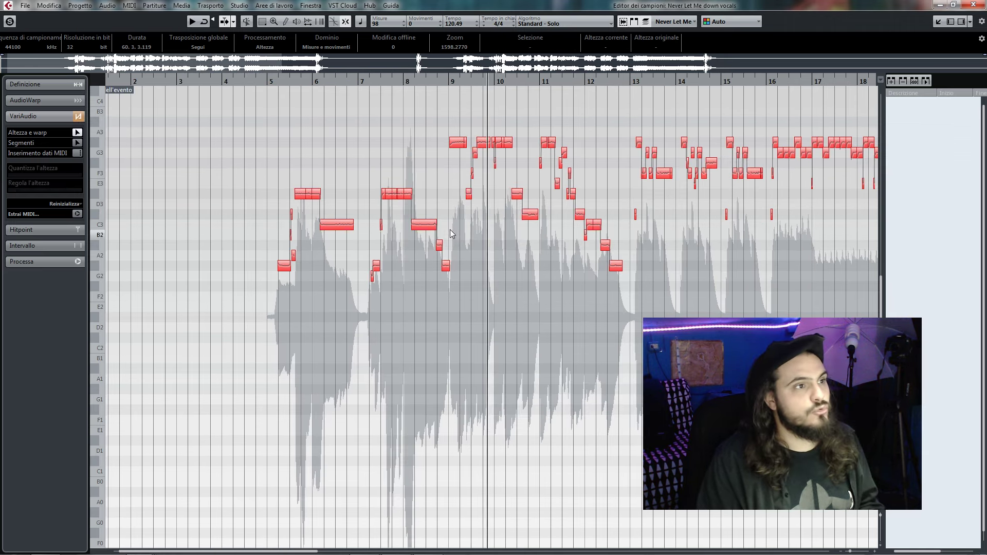
scroll(421, 190, "up", 3)
scroll(421, 190, "up", 5)
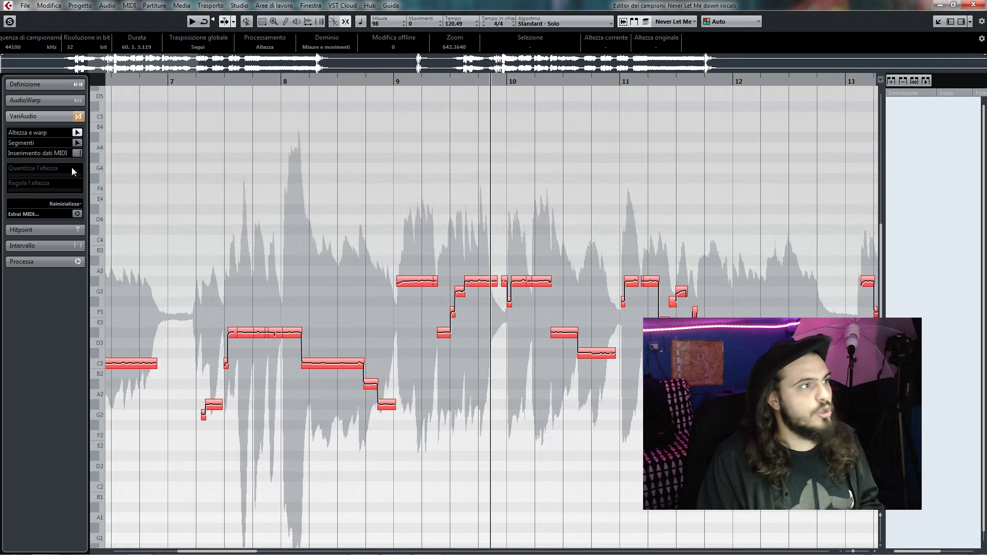
key("ctrl+a")
left_click_drag(78, 175, 7, 176)
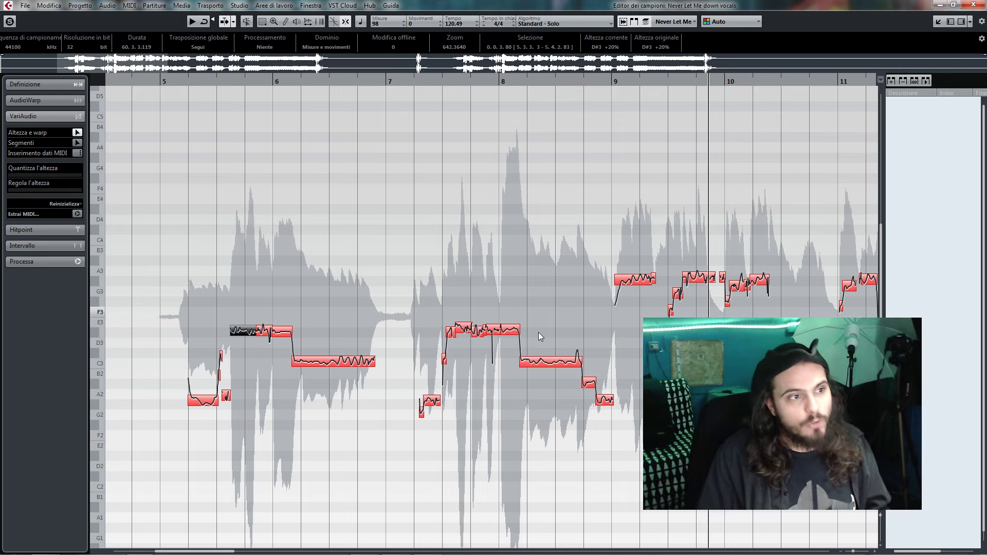
left_click(350, 361)
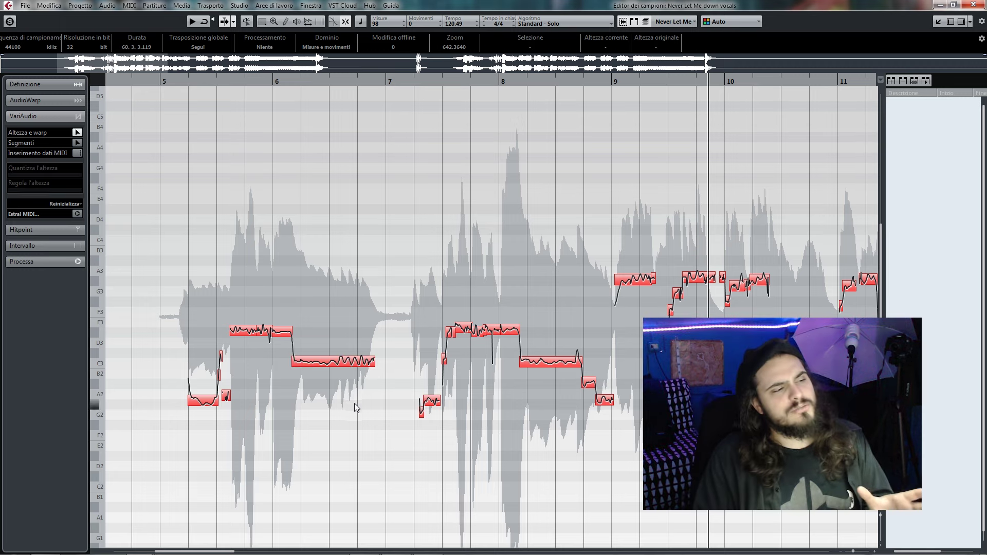
left_click_drag(354, 403, 252, 320)
left_click(304, 409)
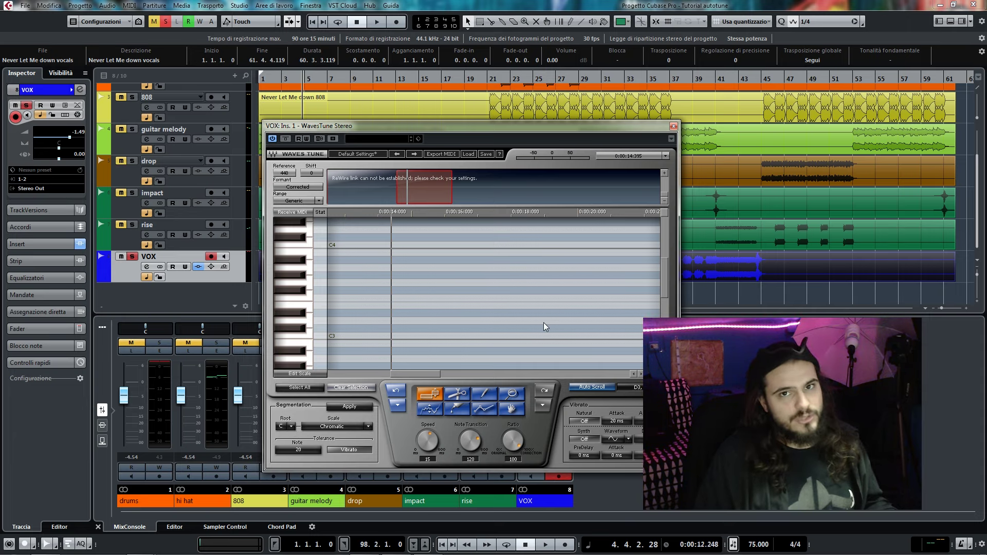
Step: Set the WavesTune segmentation scale to F Natural Minor and block the E above C3
left_click(291, 427)
left_click(319, 357)
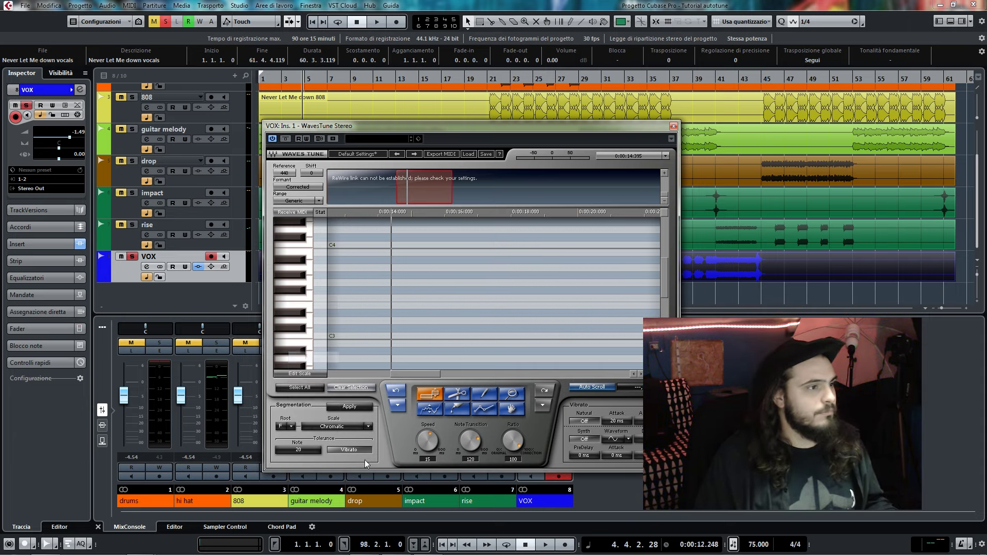
left_click(369, 428)
left_click(415, 98)
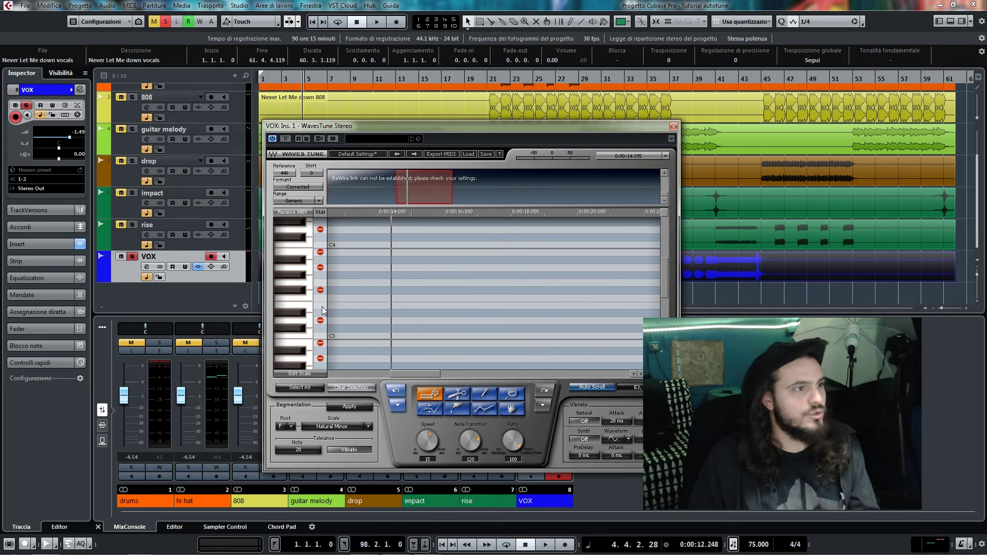
left_click(322, 307)
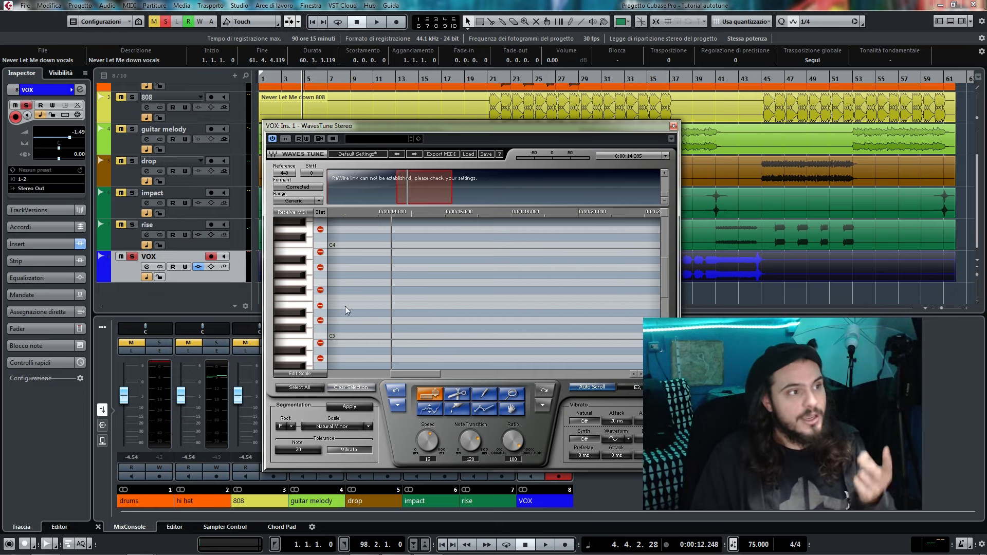
Step: Move the WavesTune window clear of the timeline start and play the solo vocal from before bar 5 to scan its pitch
left_click_drag(357, 123, 403, 133)
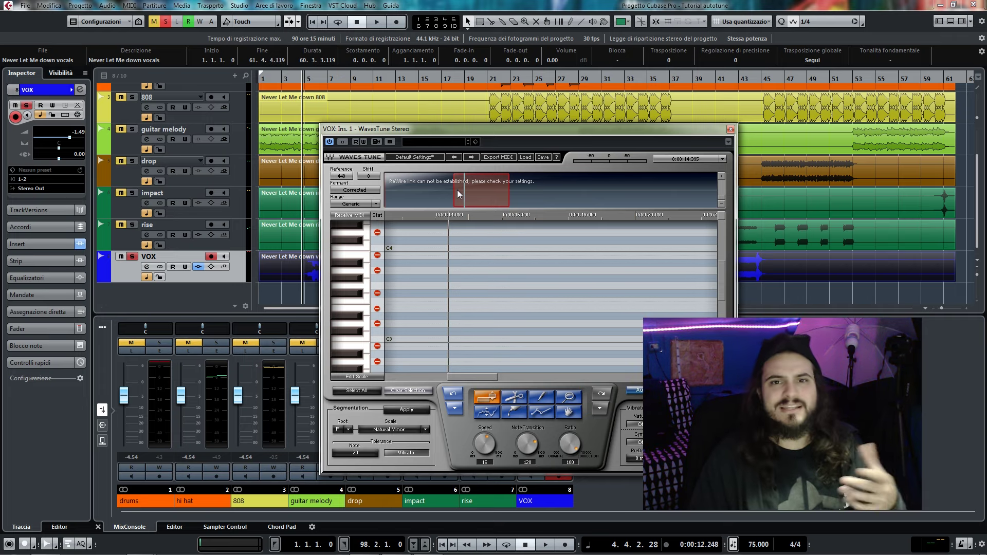
left_click(301, 72)
key("space")
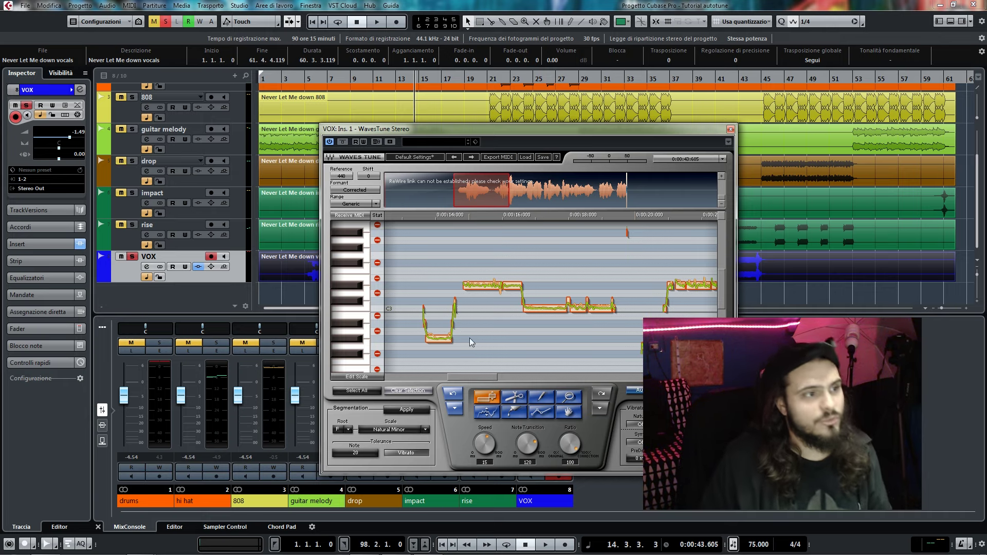
Step: Raise the segmentation note tolerance to 100 for the notes detected in the vocal
left_click_drag(692, 377, 721, 353)
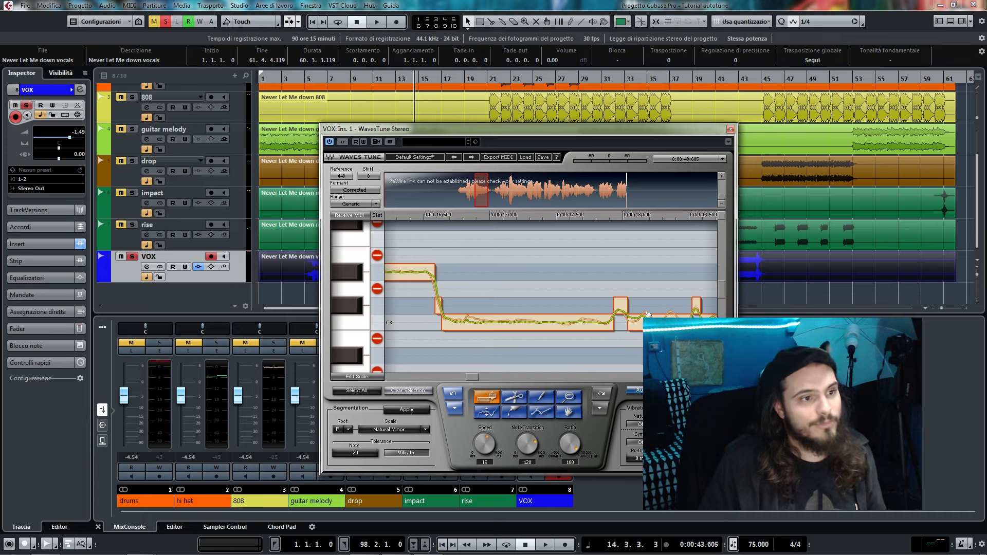
left_click_drag(472, 379, 461, 378)
mouse_move(721, 355)
left_mouse_down()
mouse_move(696, 377)
mouse_move(721, 362)
left_mouse_up()
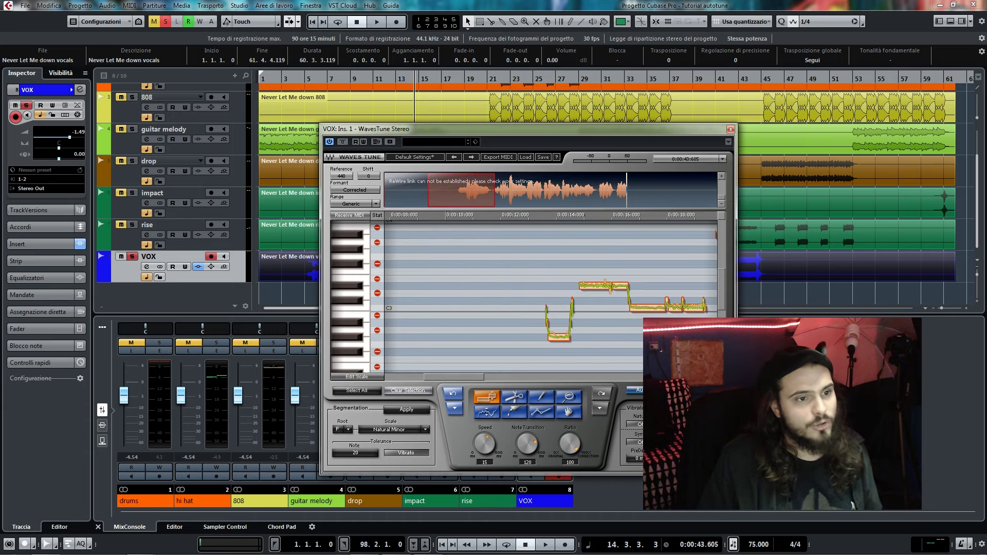
left_click_drag(366, 452, 364, 409)
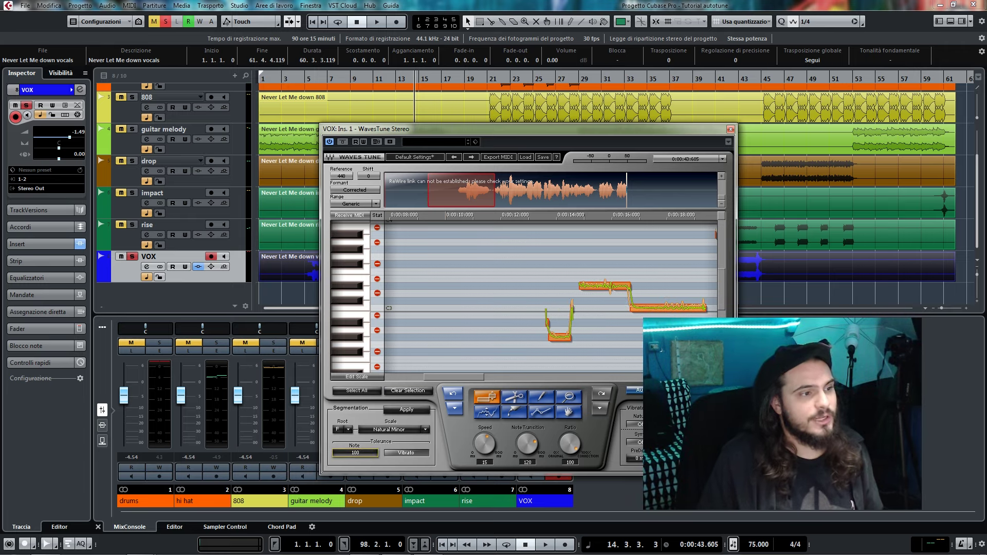
Step: Lower the segmentation note tolerance to 0 and inspect the divided notes of the following phrases
left_click_drag(470, 377, 488, 376)
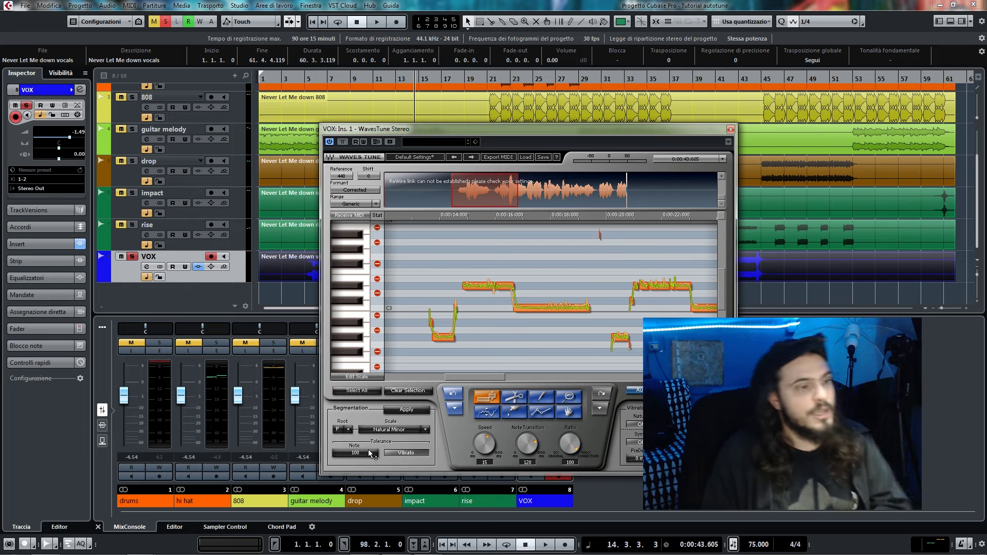
left_click_drag(362, 456, 362, 504)
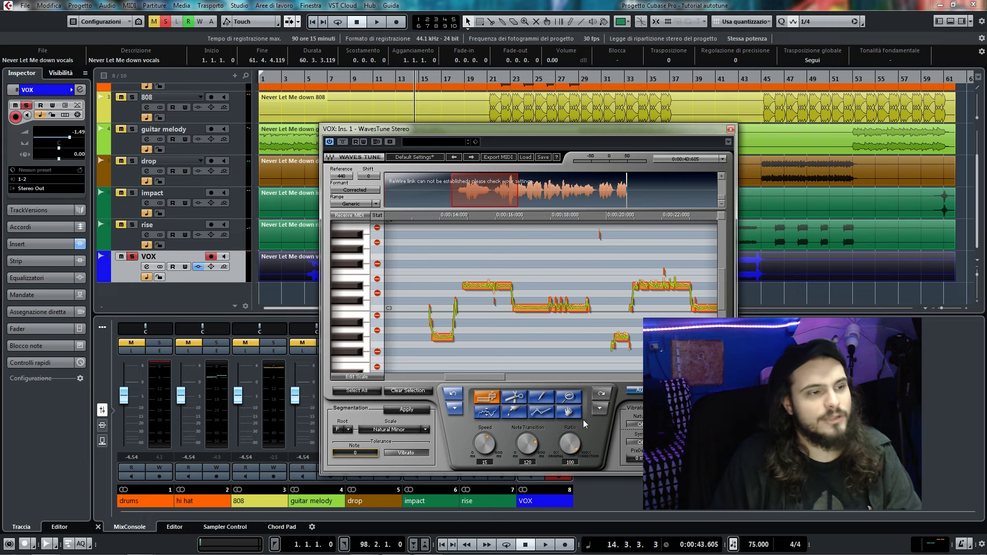
scroll(550, 329, "right", 1)
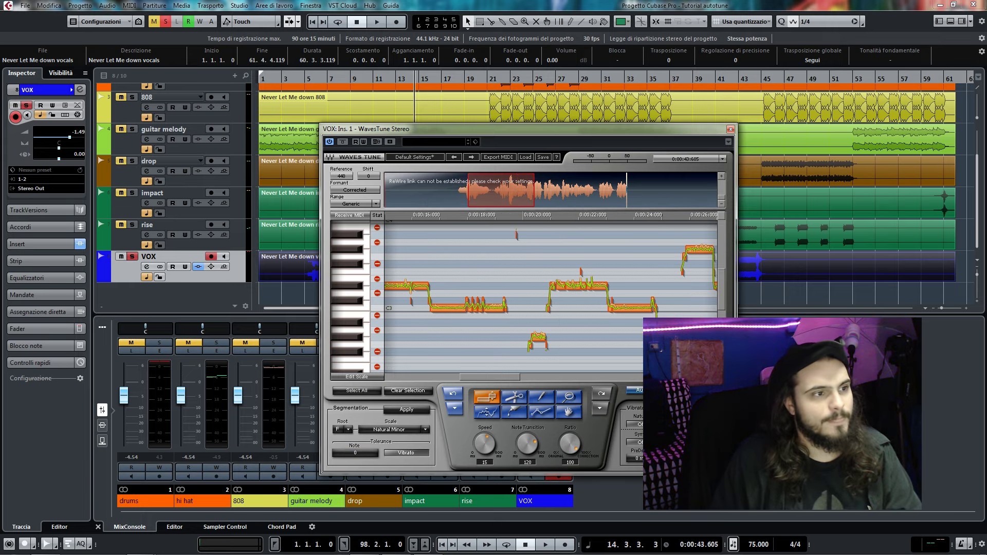
Step: Vary the segmentation note tolerance for the detected vocal notes and settle on 20
left_click(355, 455)
left_click_drag(355, 453, 355, 402)
left_click_drag(355, 454, 354, 495)
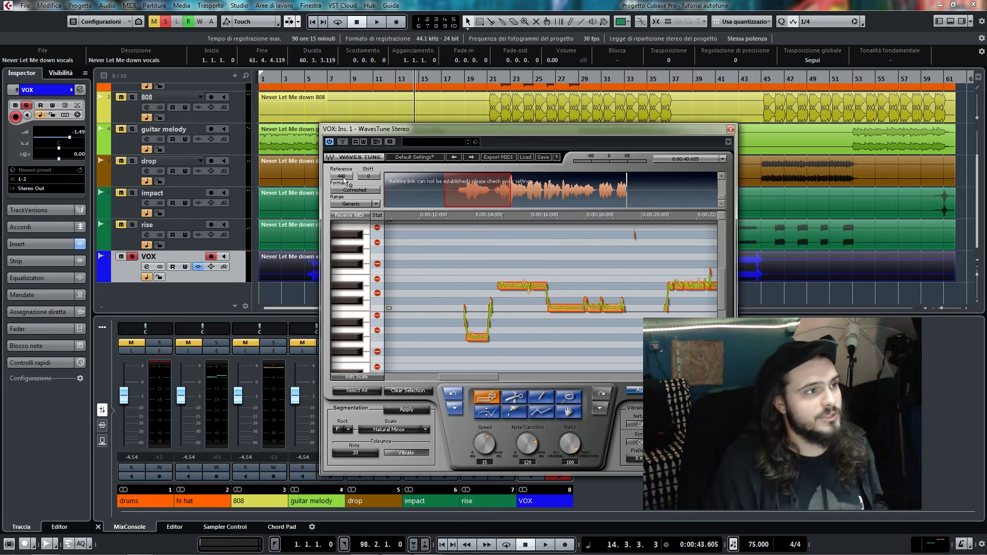
Step: Try the Mezzo Soprano and Baritone vocal ranges in WavesTune, then restore the range to Generic
left_click(376, 203)
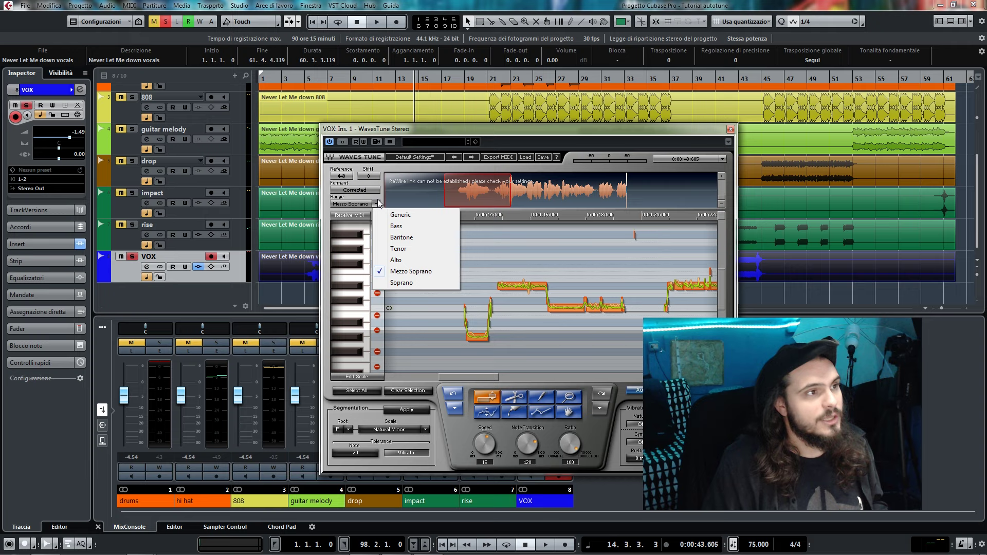
left_click(391, 237)
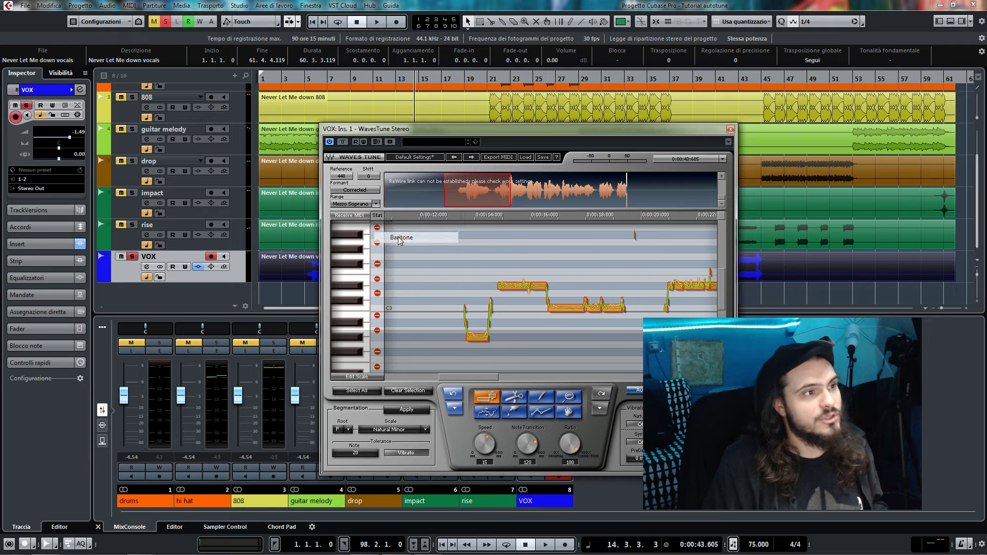
left_click(376, 204)
left_click(387, 220)
left_click(376, 204)
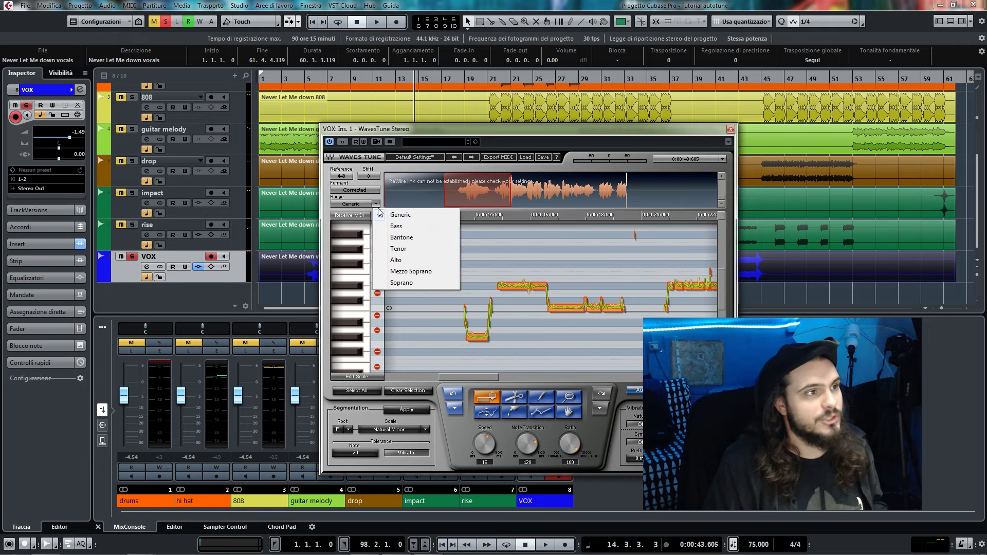
left_click(596, 282)
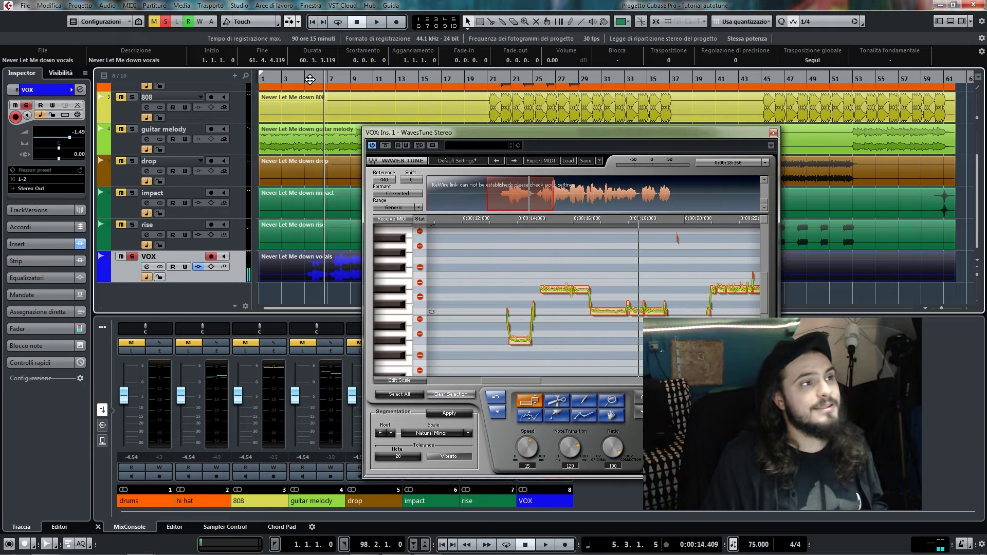
Step: Play the solo vocal from bar 5 to hear the tuned phrases, and return to the opening notes
left_click(310, 79)
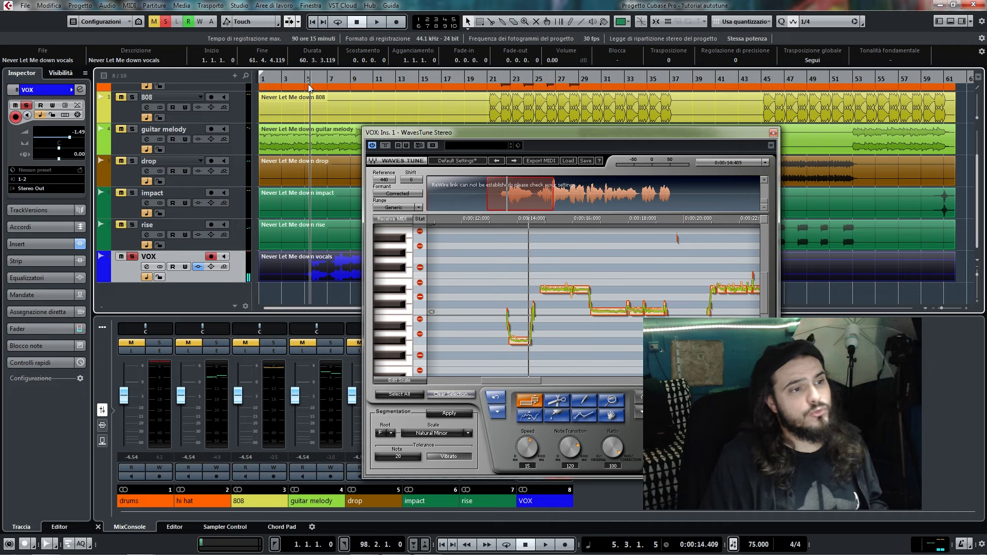
key("space")
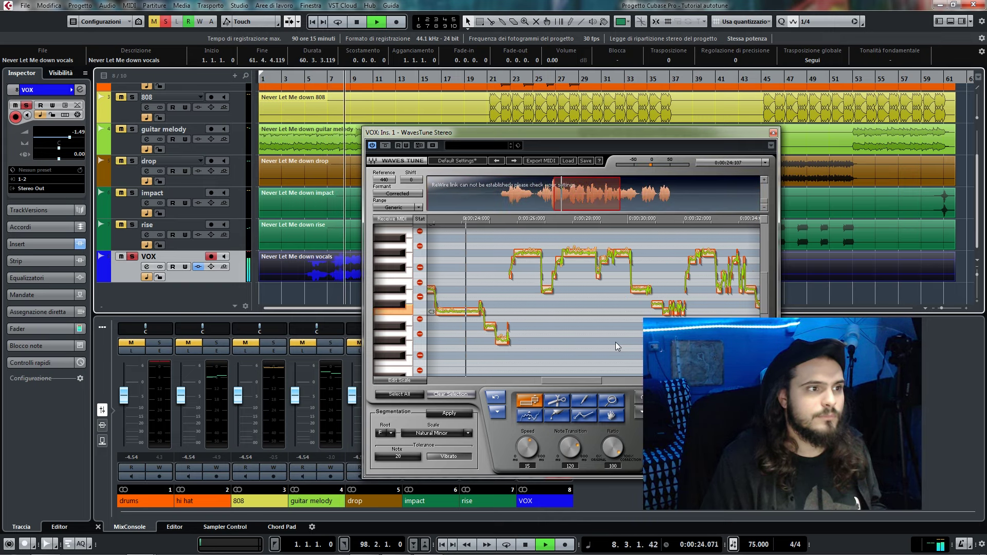
left_click_drag(573, 381, 528, 385)
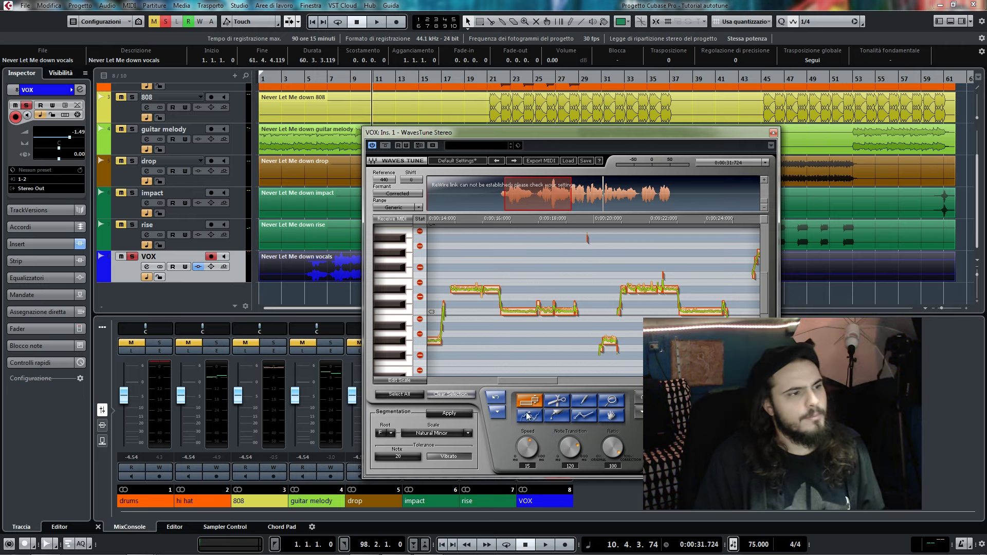
Step: Select all the detected vocal notes and try a Note Transition of 59 on them
left_click(395, 395)
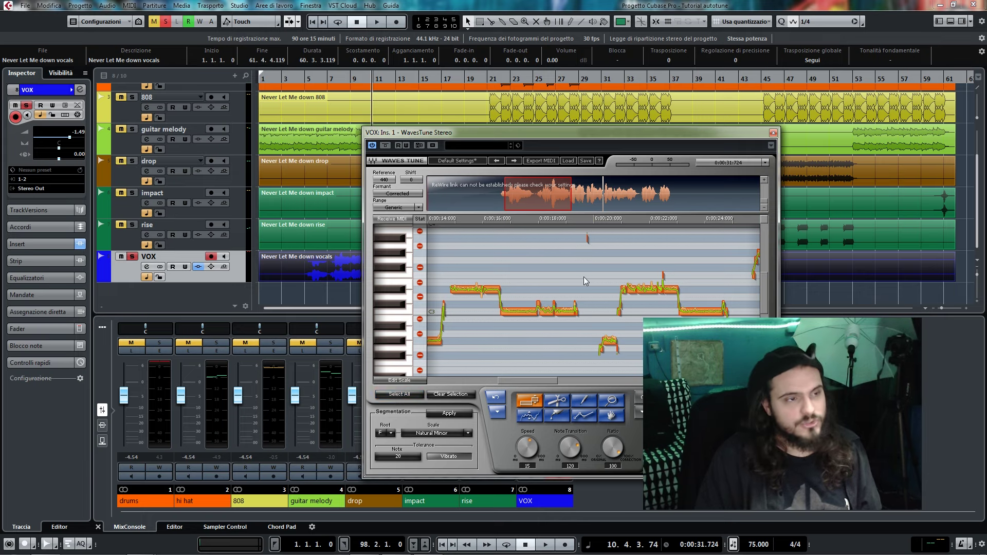
mouse_move(570, 448)
left_mouse_down()
mouse_move(570, 424)
mouse_move(570, 442)
left_mouse_up()
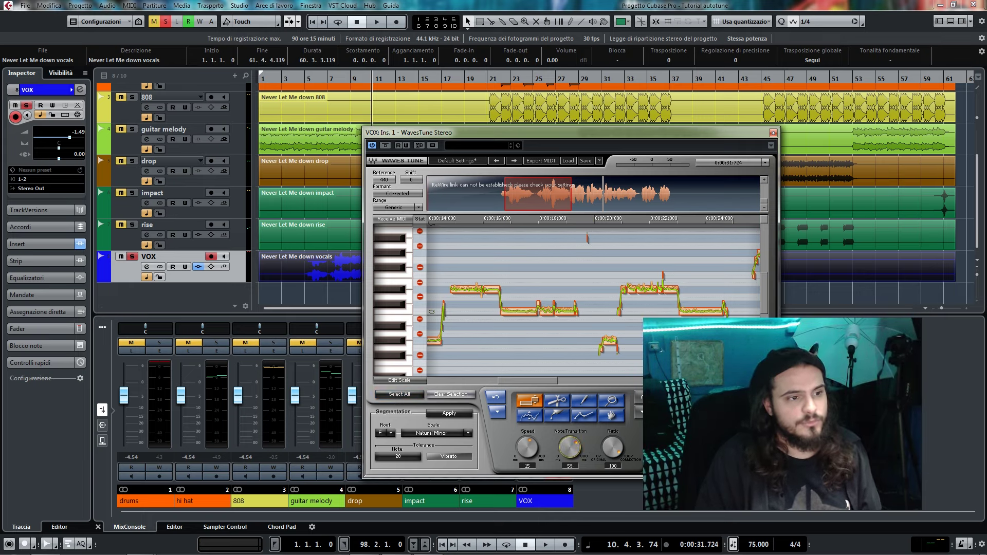
left_click(397, 395)
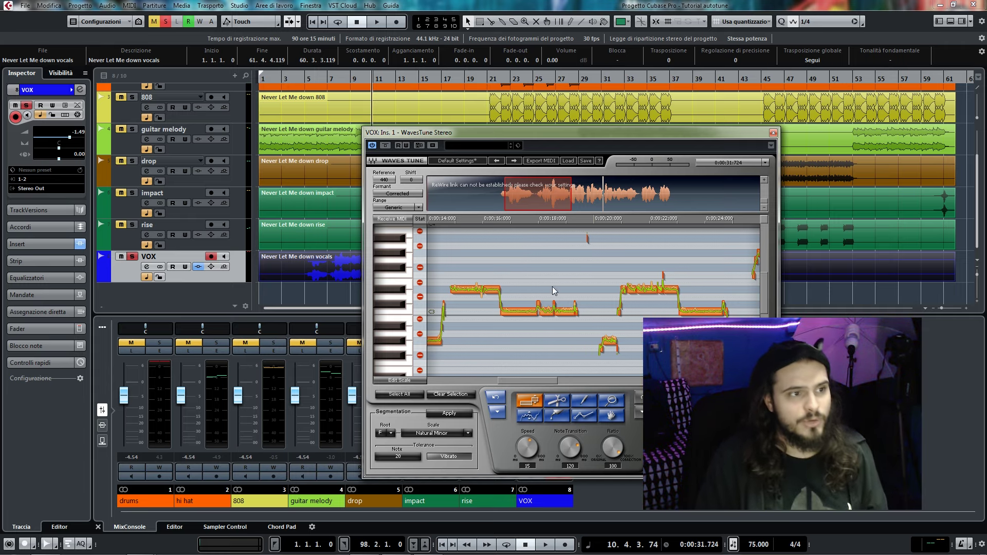
Step: Compare the selected notes' pitch curve at a Ratio of 0 with the fully corrected one, returning the Ratio to 100
left_click_drag(613, 448, 613, 509)
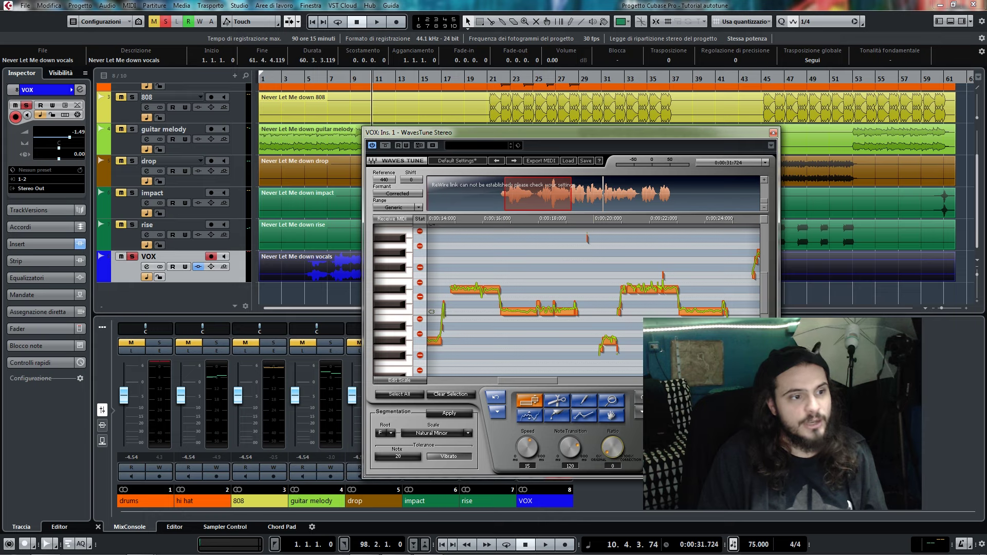
left_click_drag(613, 478, 613, 447)
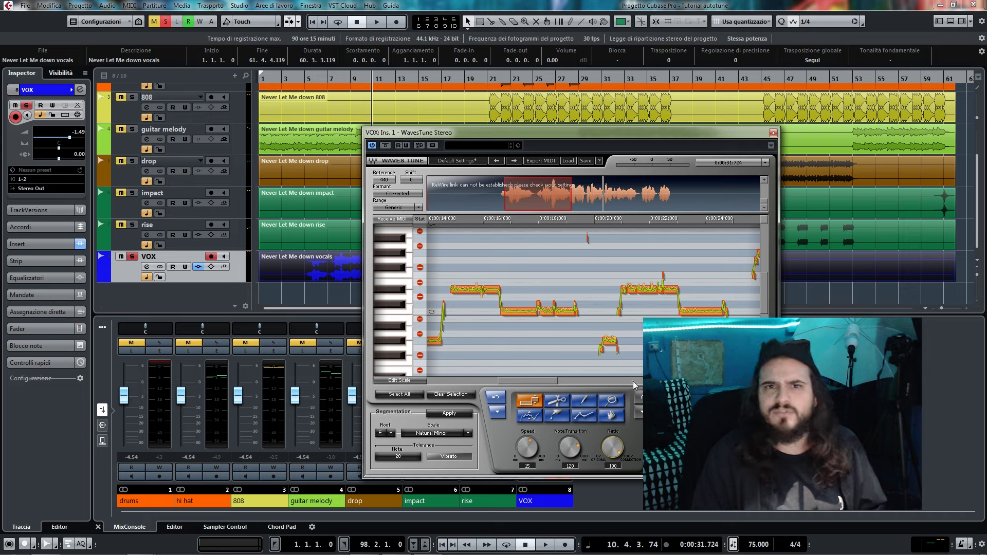
left_click_drag(613, 448, 613, 449)
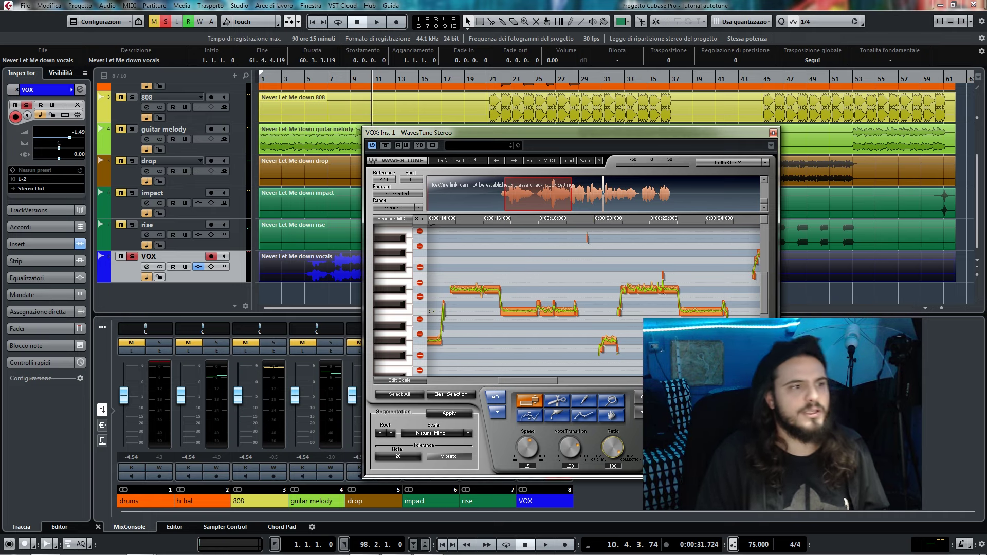
left_click_drag(764, 369, 745, 381)
left_click_drag(615, 452, 614, 488)
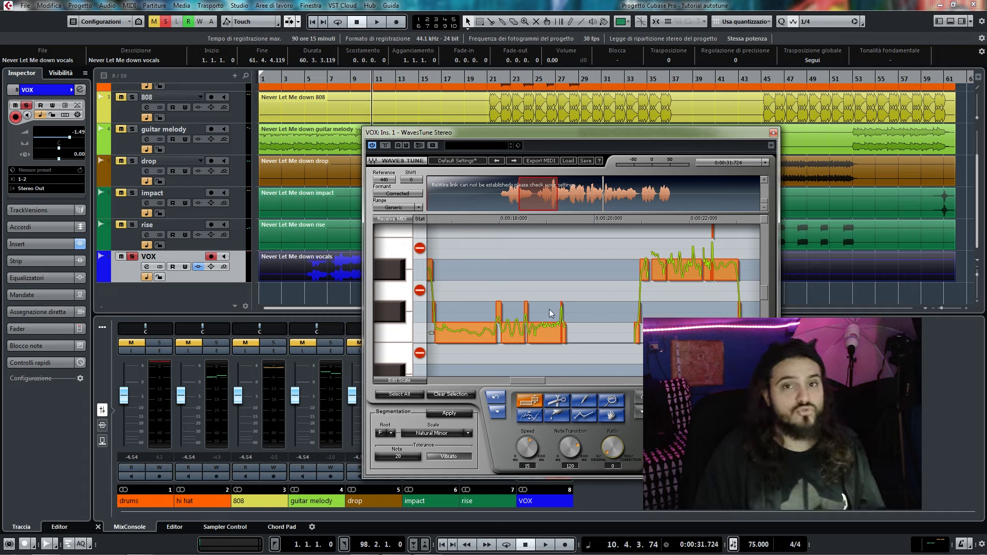
left_click_drag(533, 381, 526, 381)
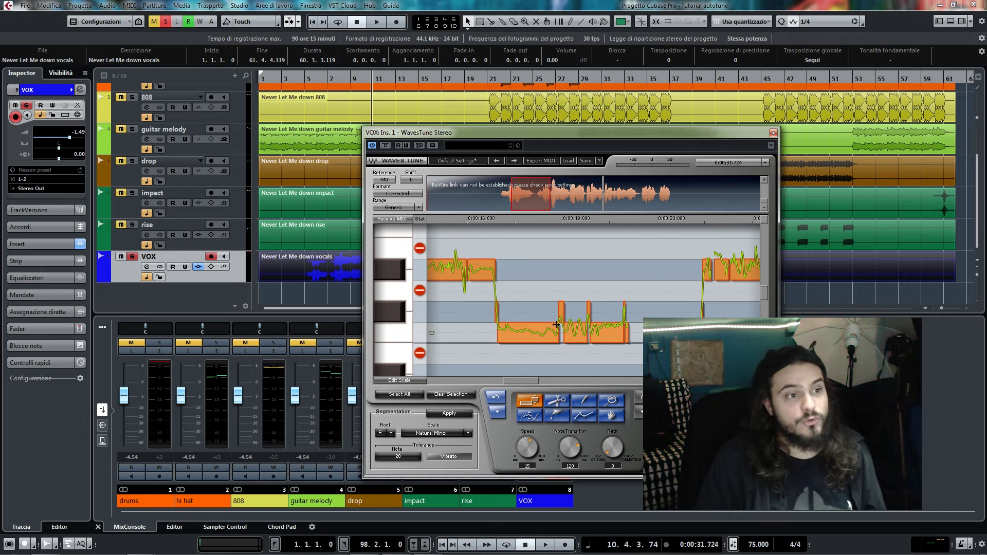
left_click_drag(613, 458, 613, 432)
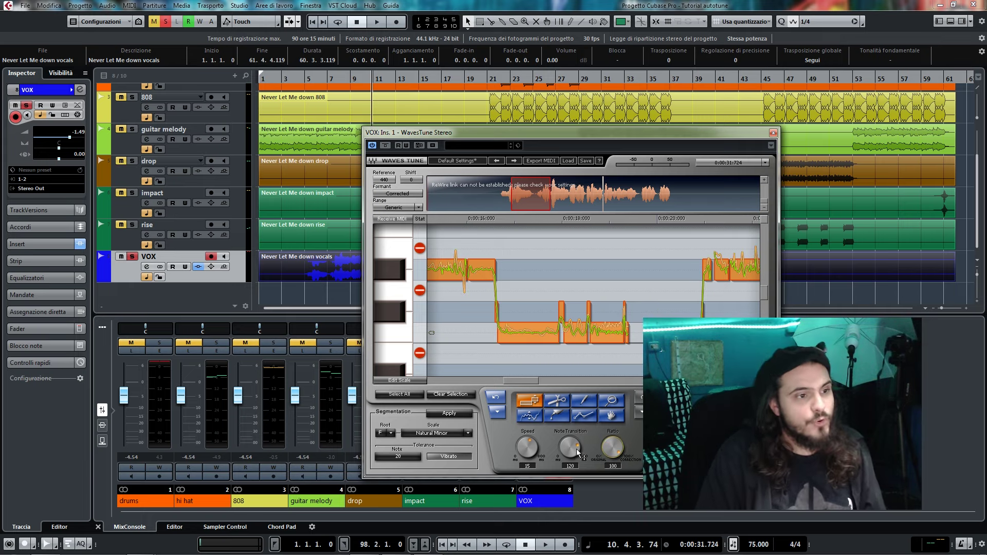
Step: Compare the pitch curve around the first low vocal note with the Note Transition at 0 and at its maximum
left_click_drag(575, 450, 580, 459)
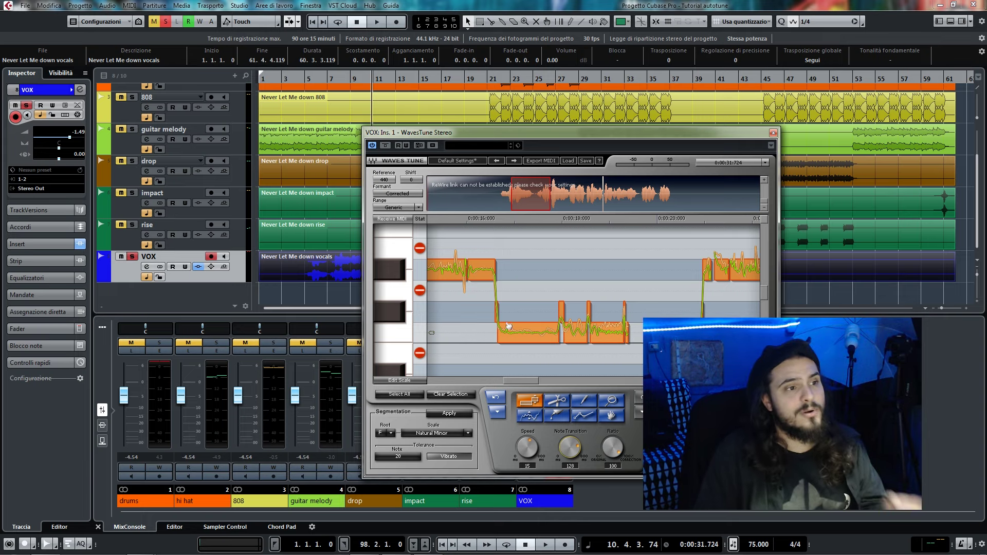
left_click_drag(528, 380, 508, 380)
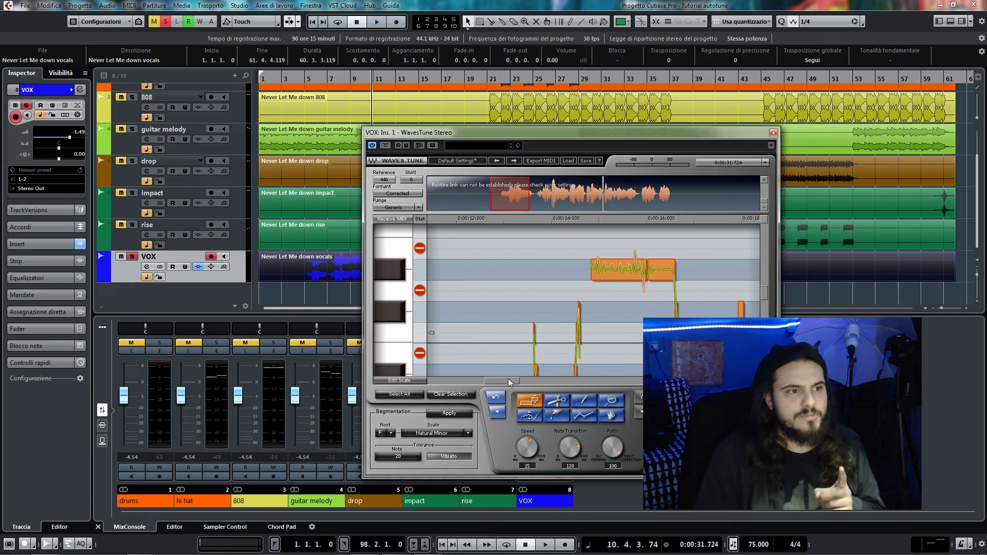
scroll(563, 335, "down", 3)
scroll(563, 331, "down", 6)
scroll(562, 331, "up", 4)
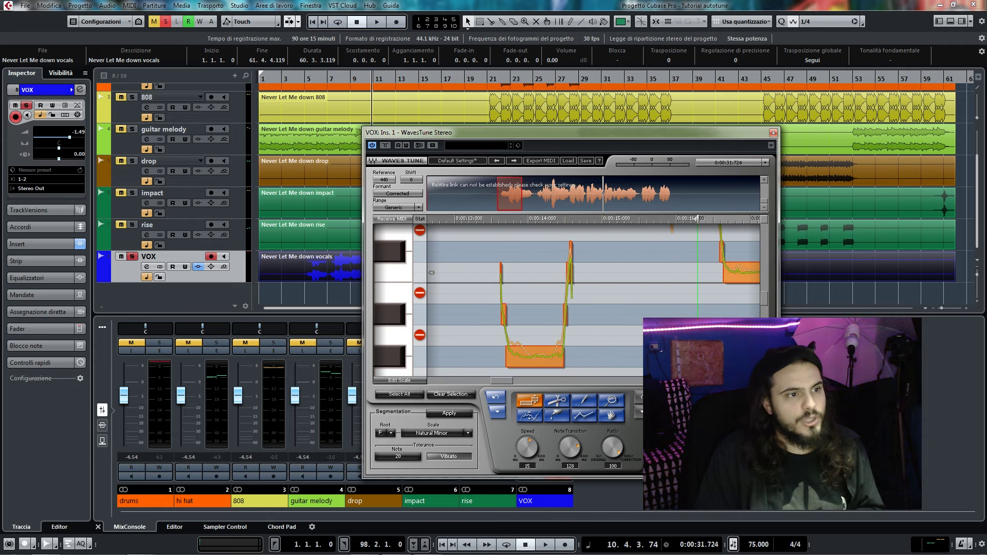
left_click_drag(570, 447, 569, 478)
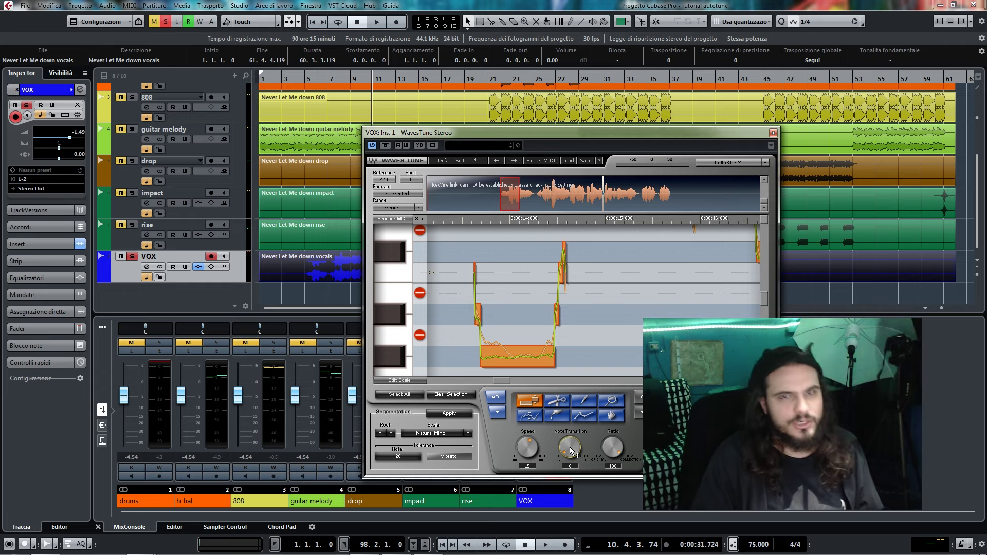
left_click_drag(570, 448, 575, 451)
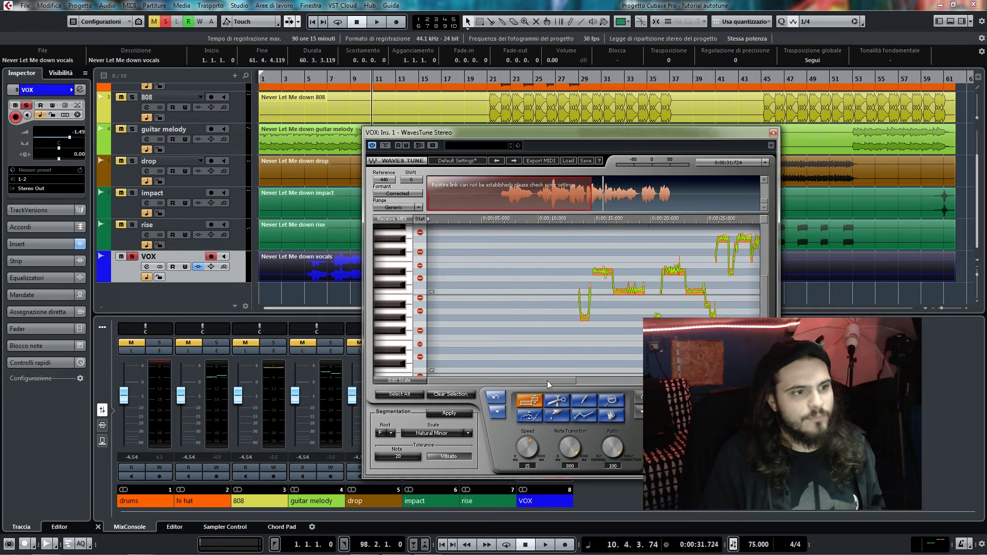
Step: Play the solo vocal from bar 5 to hear it with the Note Transition at 0
left_click_drag(548, 381, 583, 382)
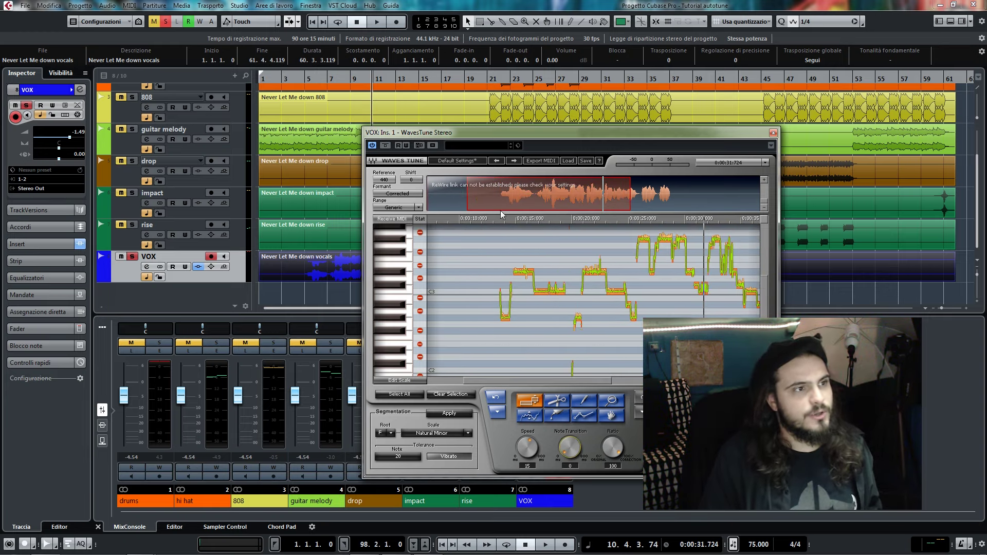
left_click(307, 80)
key("space")
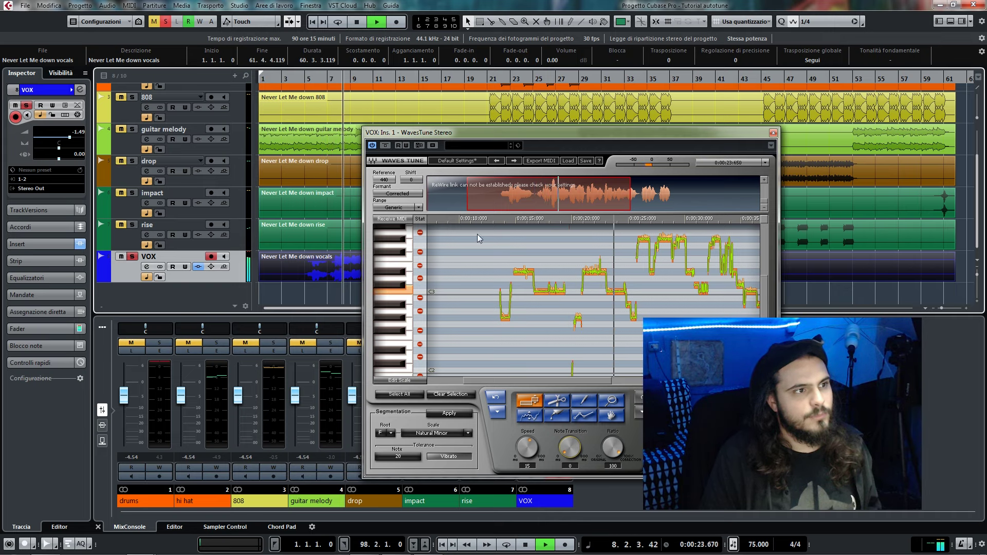
key("space")
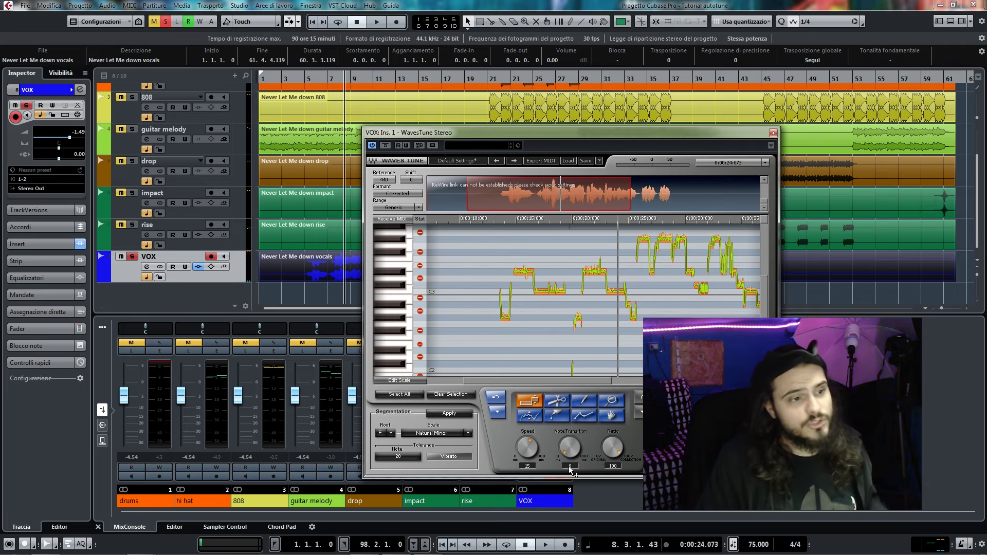
Step: Raise the Note Transition to its maximum and play the solo vocal from bar 7
left_click_drag(569, 448, 570, 406)
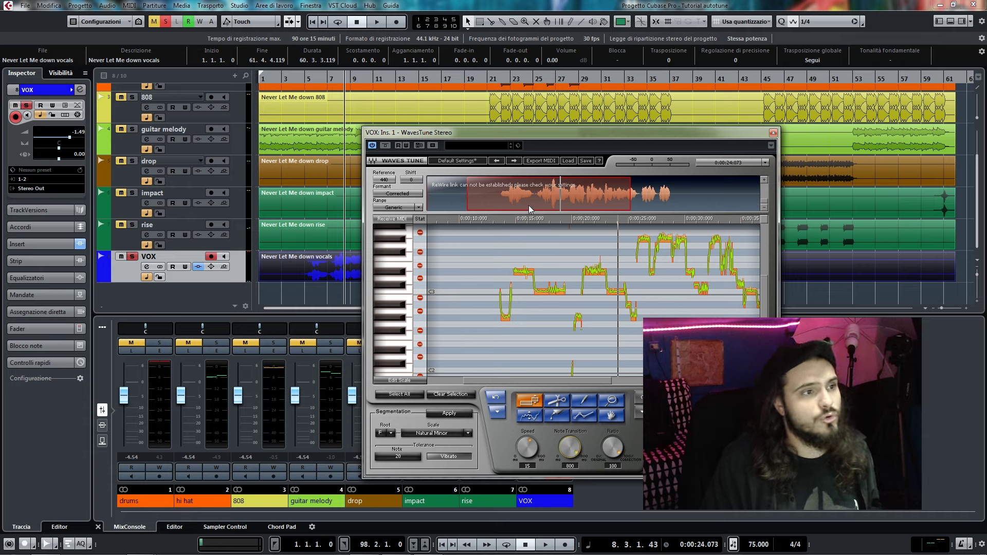
left_click(329, 82)
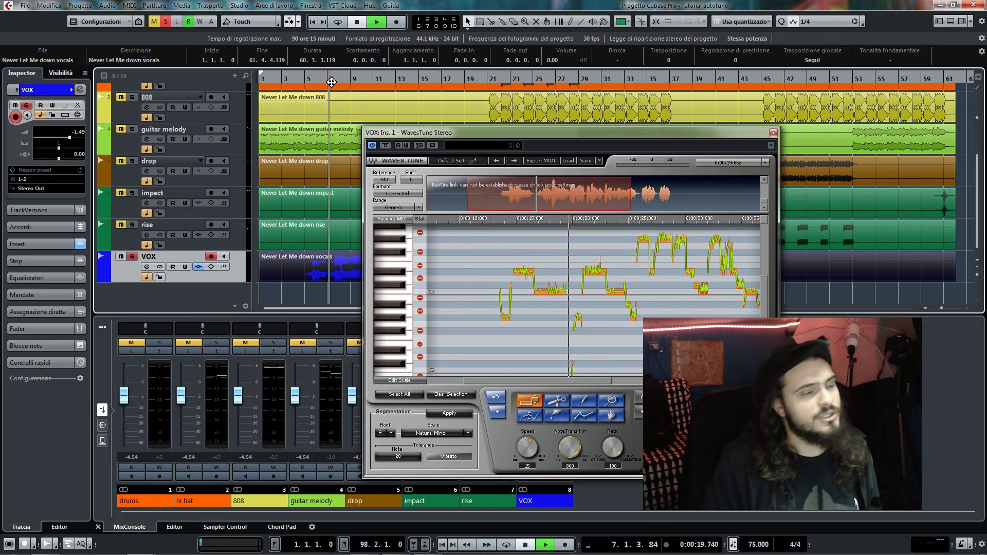
key("space")
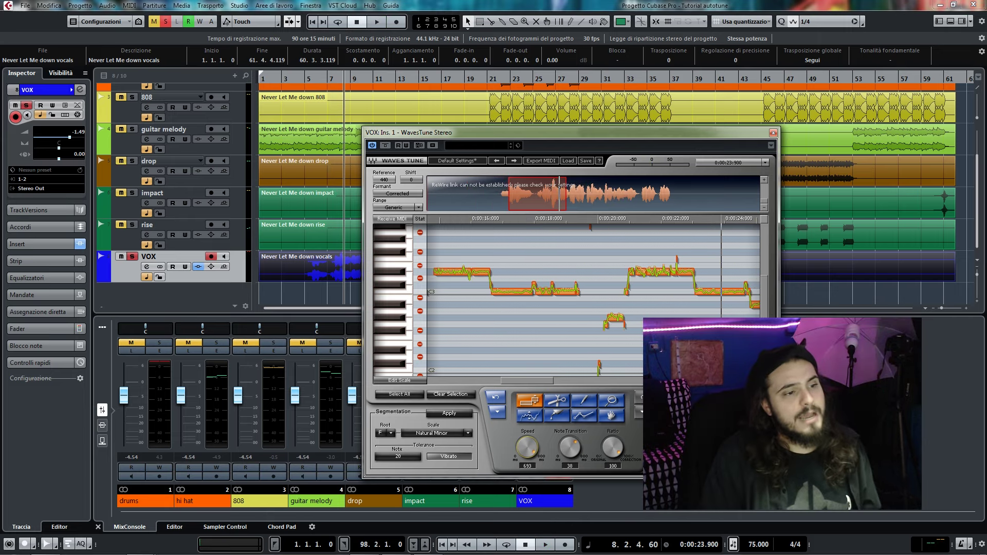
Step: Try slow and fast Speed and Note Transition values on the selected notes, and set both to 0
left_click_drag(528, 448, 527, 494)
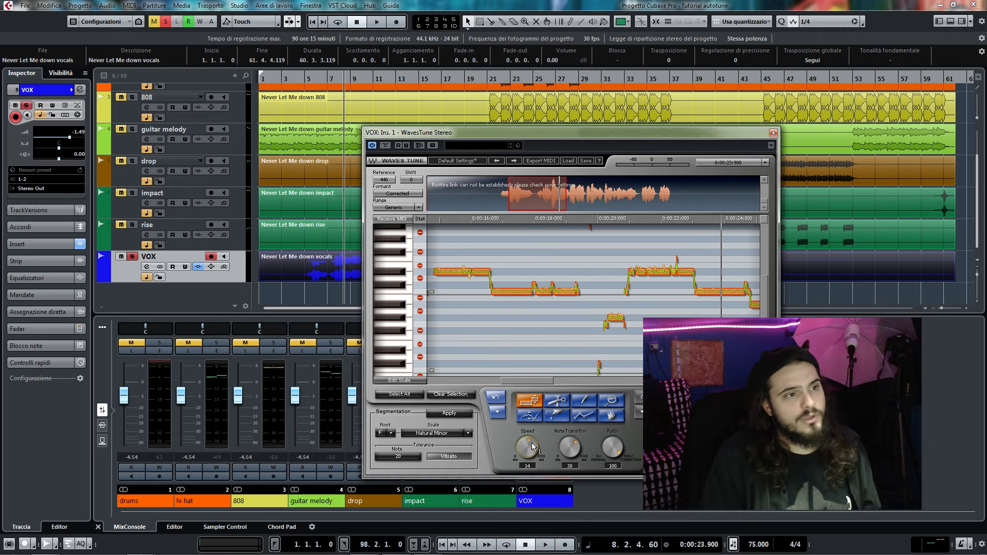
left_click_drag(569, 448, 570, 483)
left_click_drag(569, 448, 570, 423)
left_click_drag(529, 452, 528, 426)
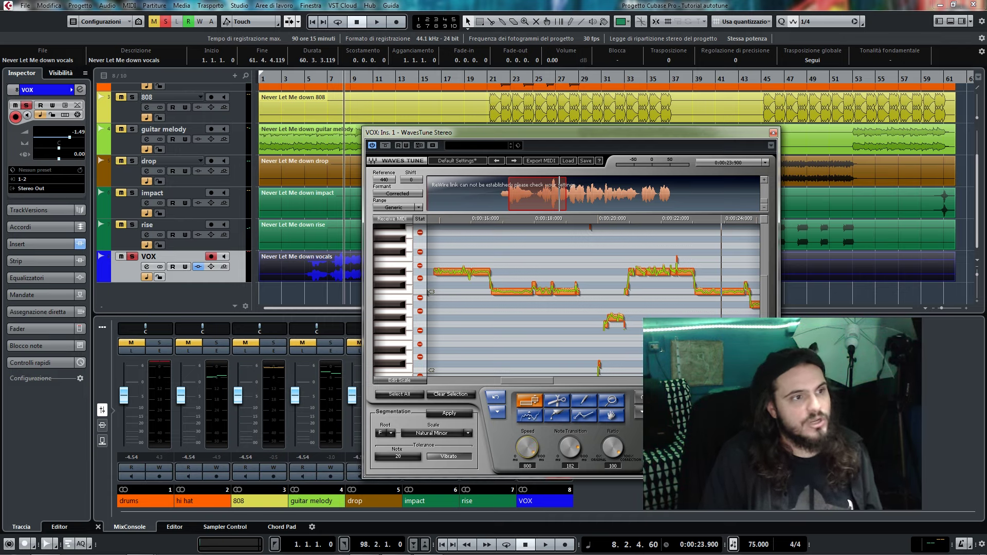
left_click_drag(528, 448, 528, 473)
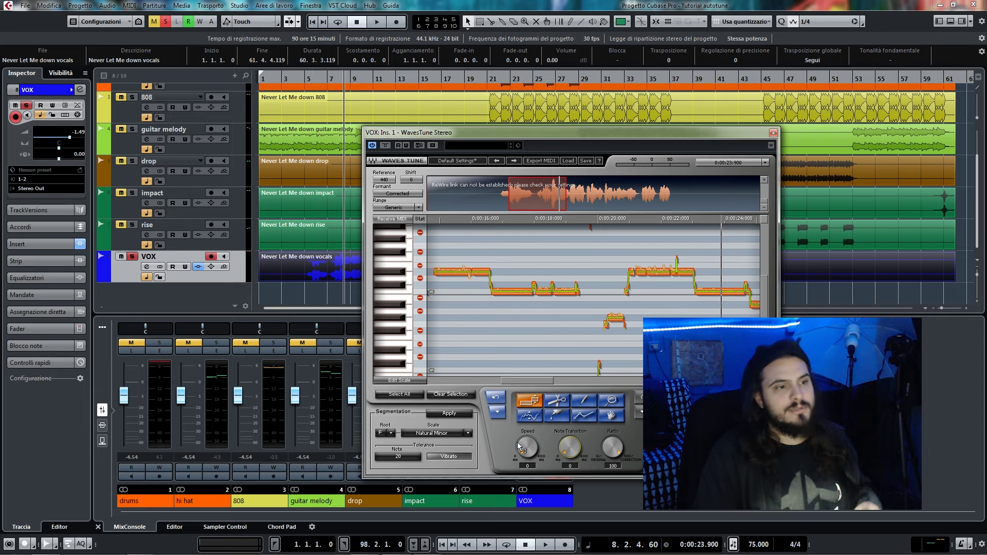
Step: Play the solo vocal from bar 5 into bar 10 to hear the hard correction with Speed and Note Transition at 0
left_click(312, 78)
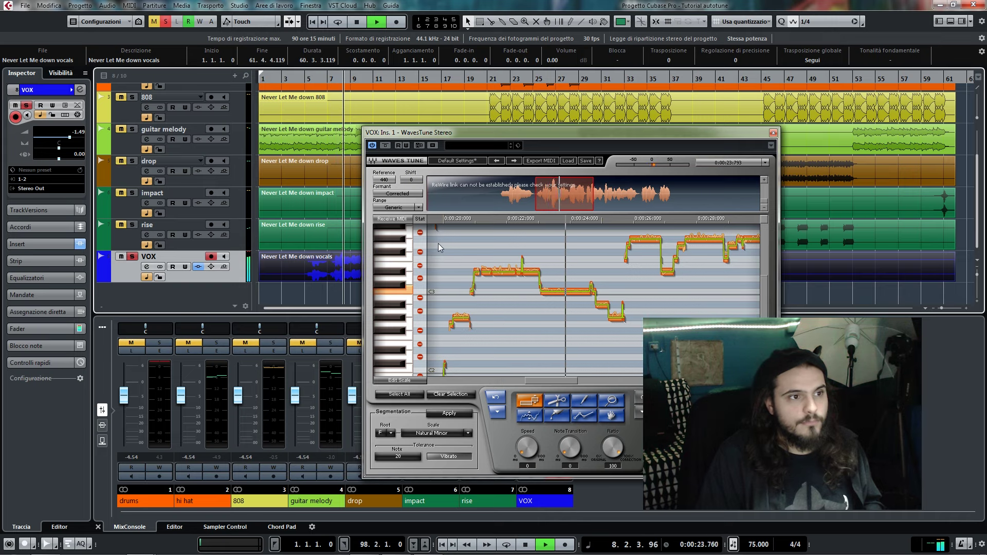
key("space")
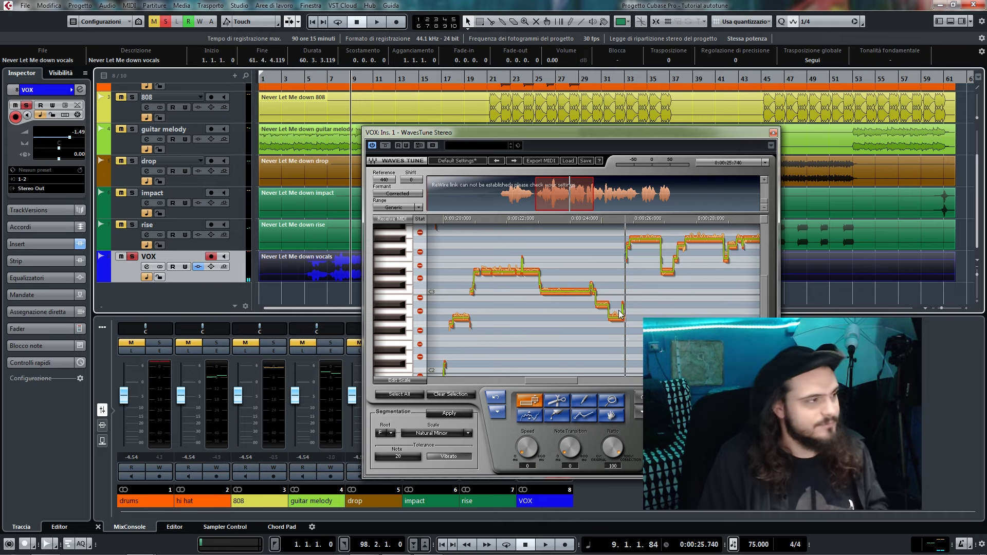
key("space")
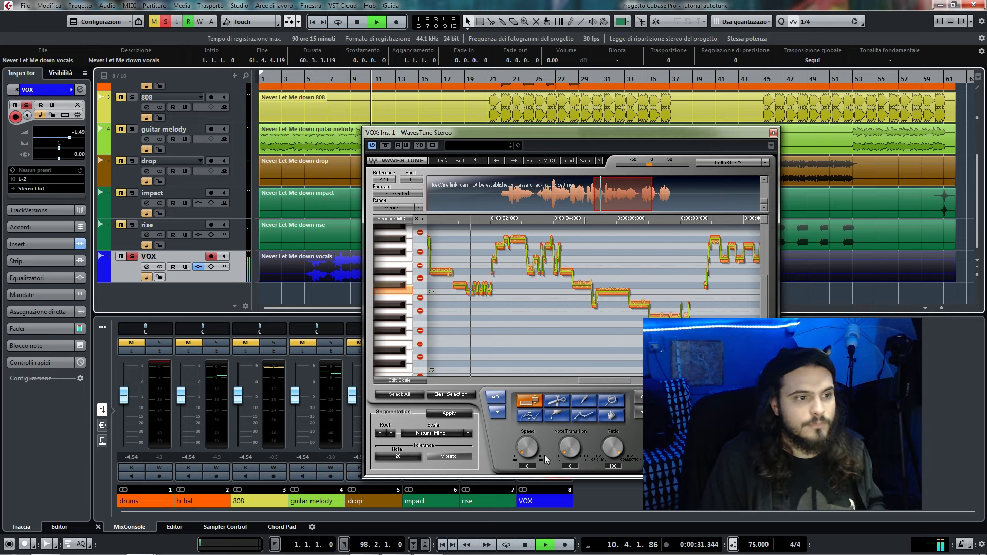
key("space")
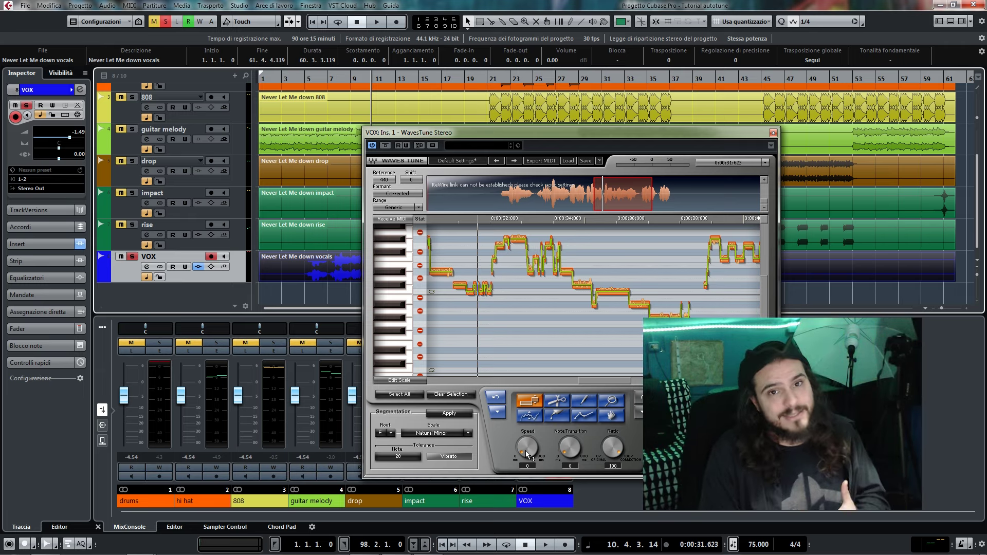
left_click(558, 402)
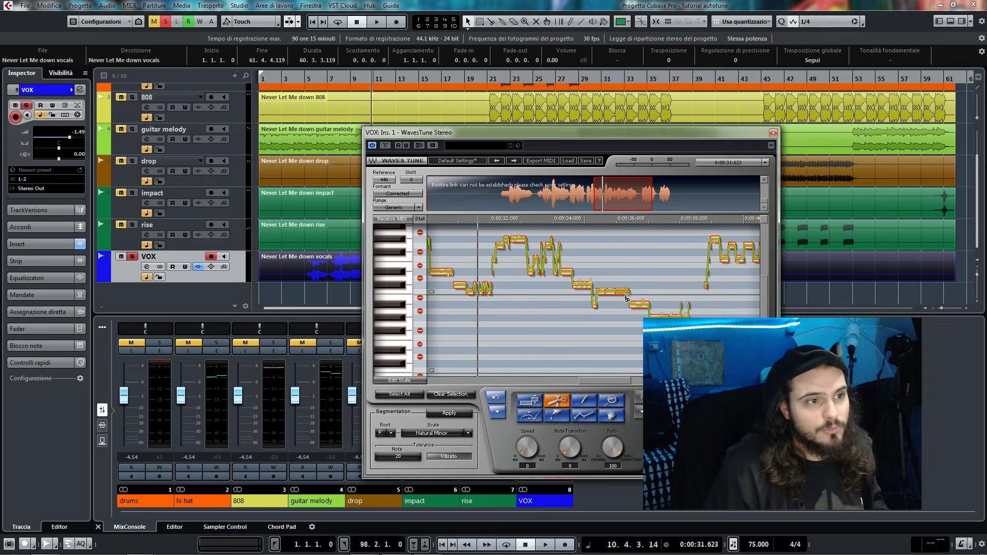
left_click(558, 416)
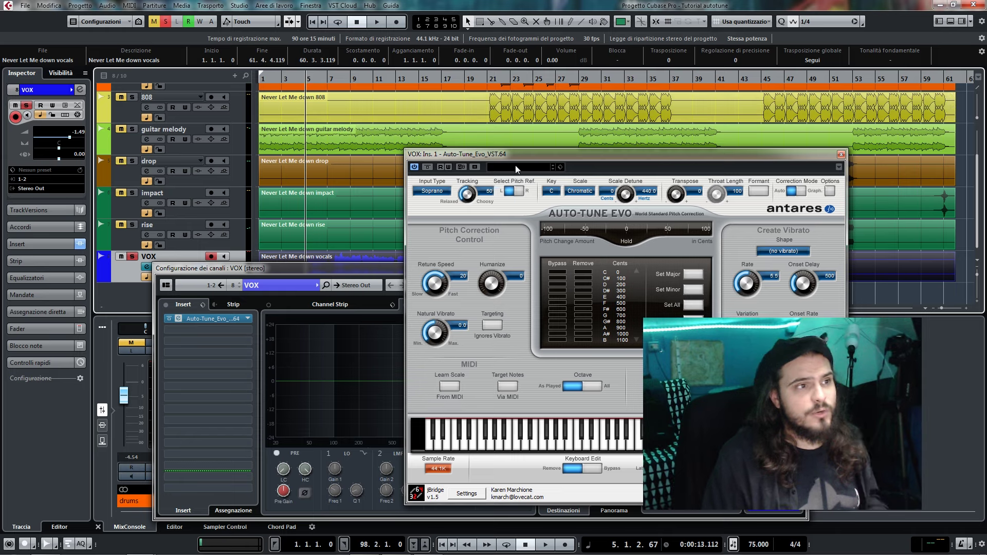
Step: Play the solo vocal from bar 5 through Auto-Tune Evo with the key C and the Major scale
left_click_drag(515, 165, 404, 144)
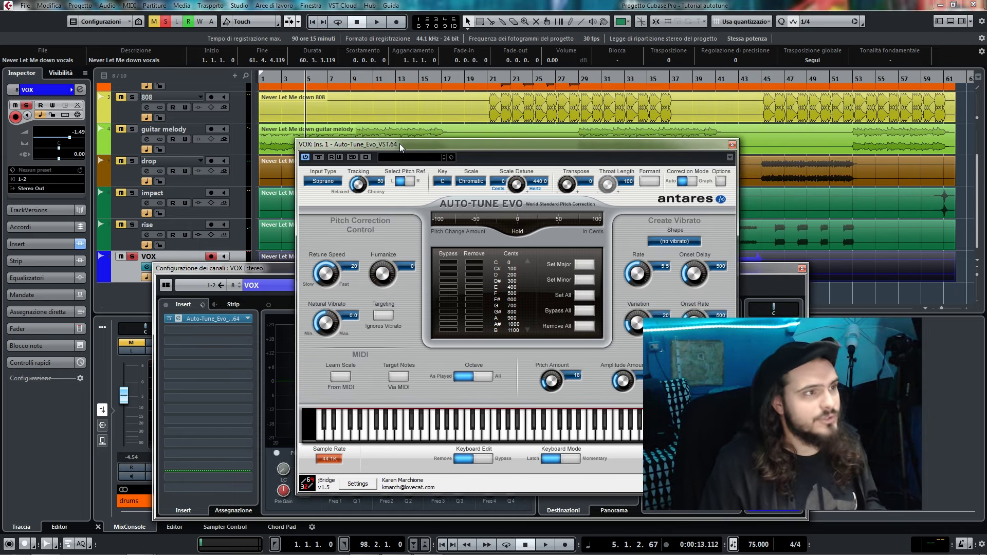
key("space")
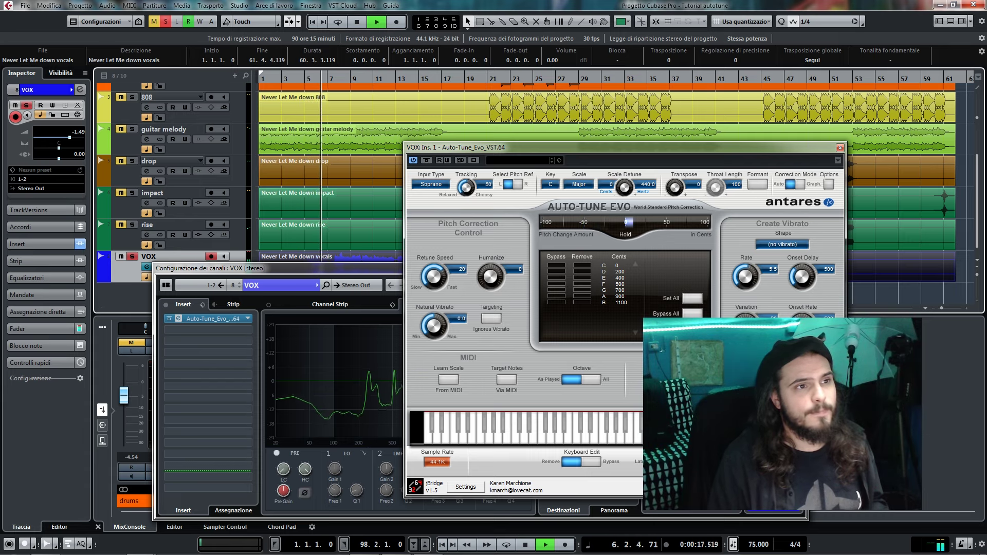
key("space")
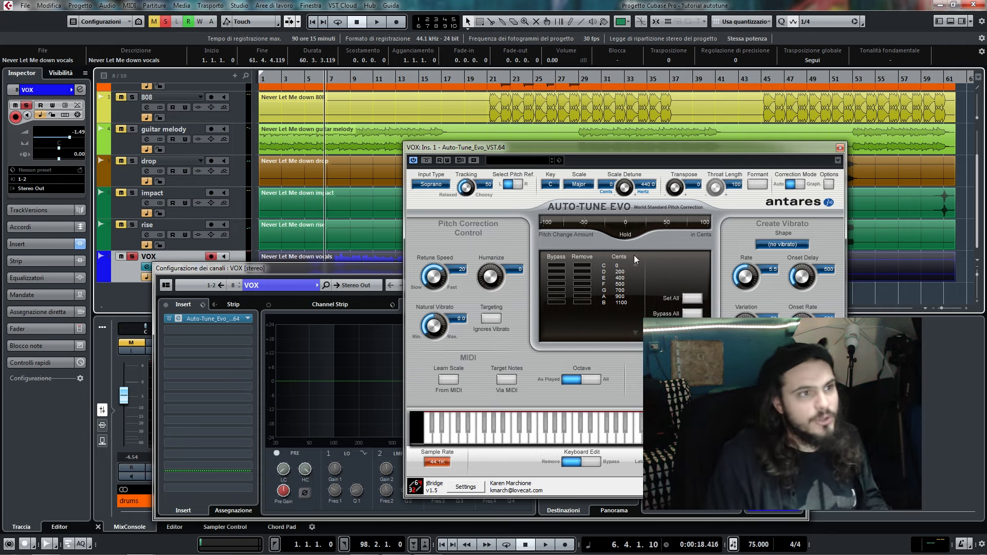
Step: Set the Auto-Tune Evo scale to Minor and the key to F, and play the solo vocal from bar 6 to hear it
left_click(579, 184)
left_click(591, 207)
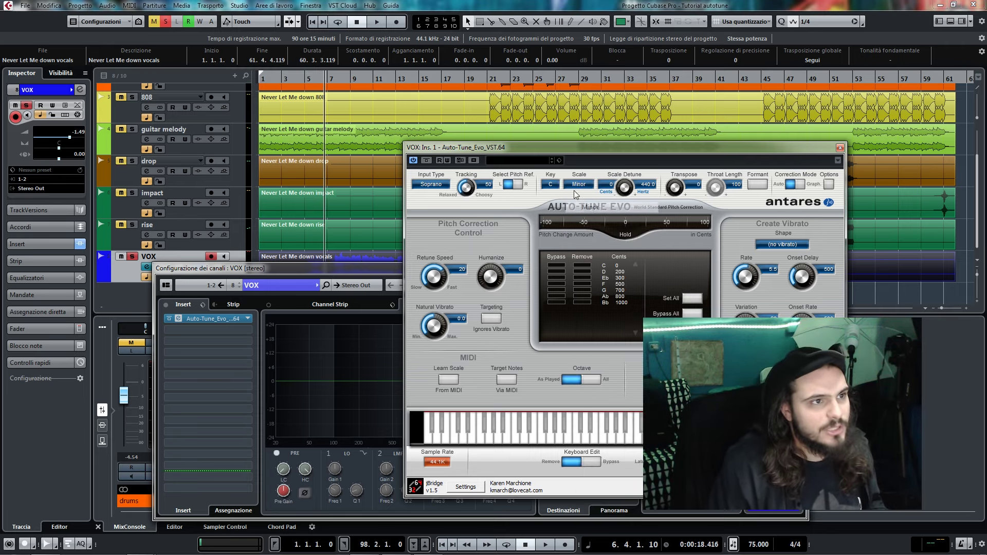
left_click(549, 186)
left_click(562, 252)
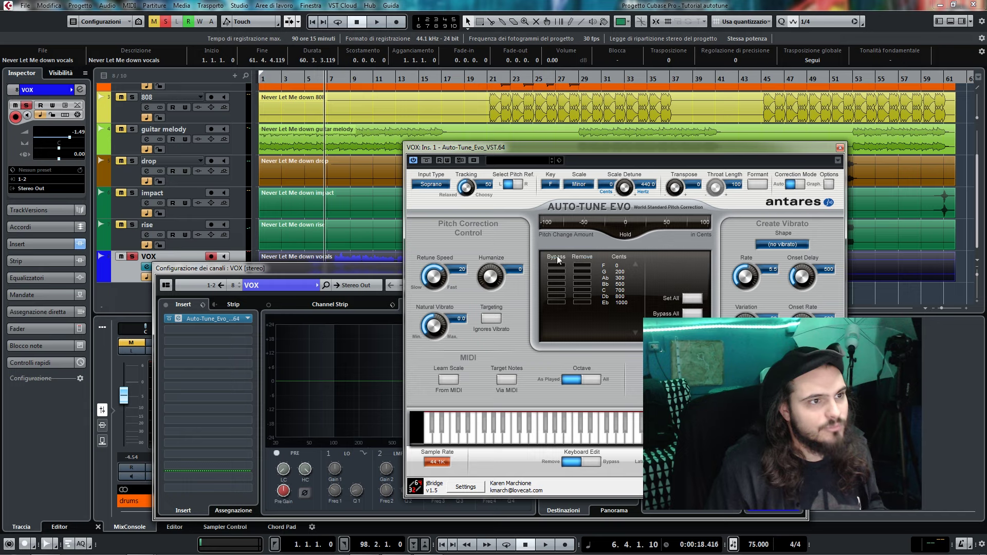
key("space")
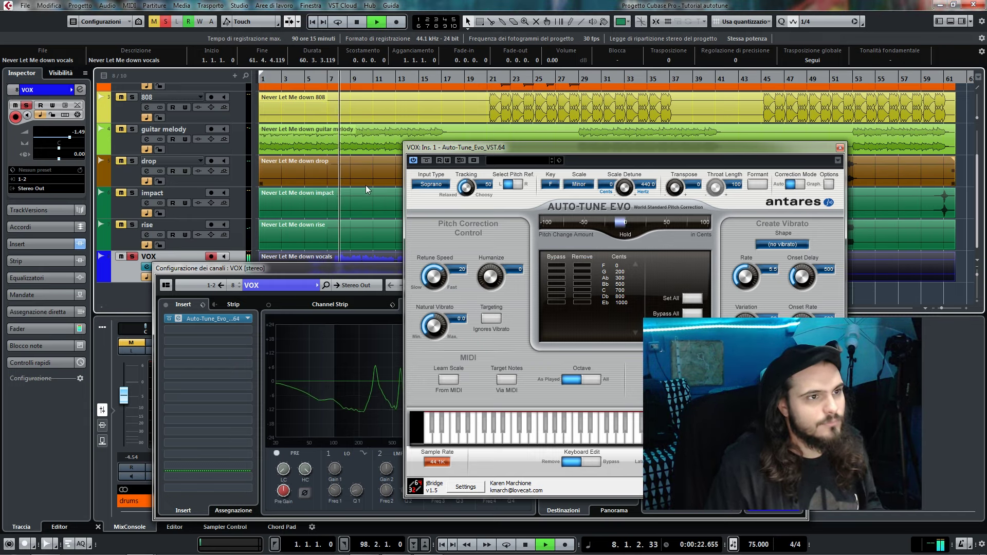
key("space")
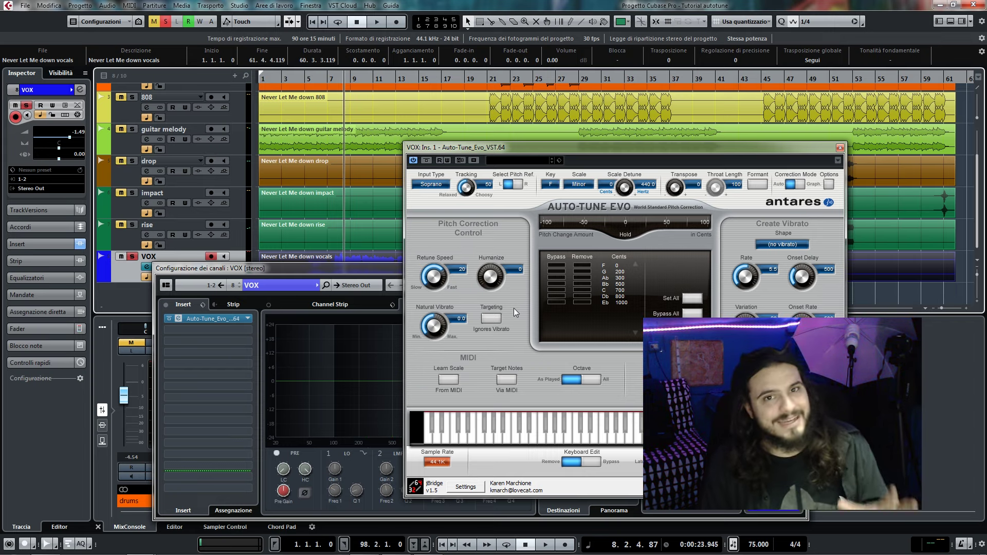
Step: Play the solo vocal with the Retune Speed at 0, and raise it to 128 during playback to compare the correction
left_click_drag(438, 279, 437, 297)
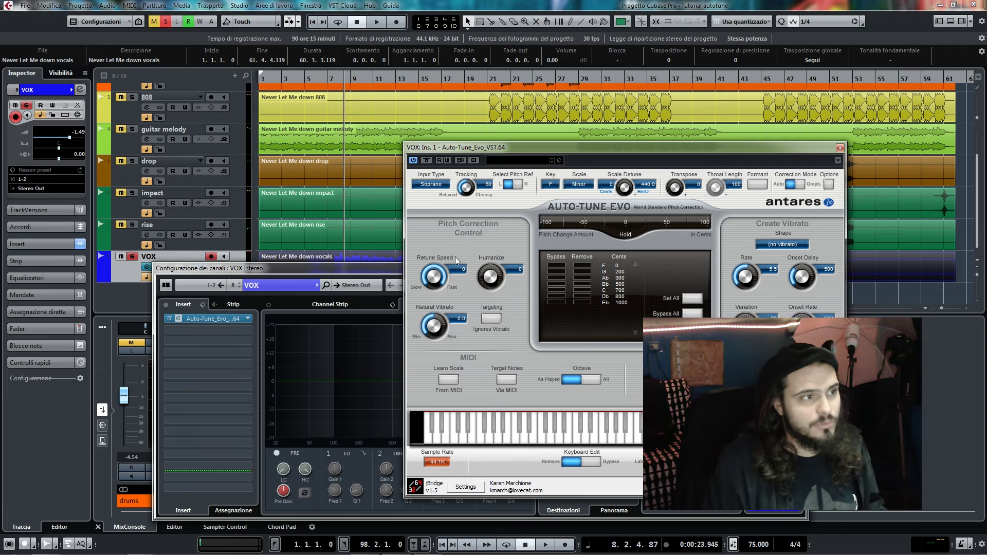
key("space")
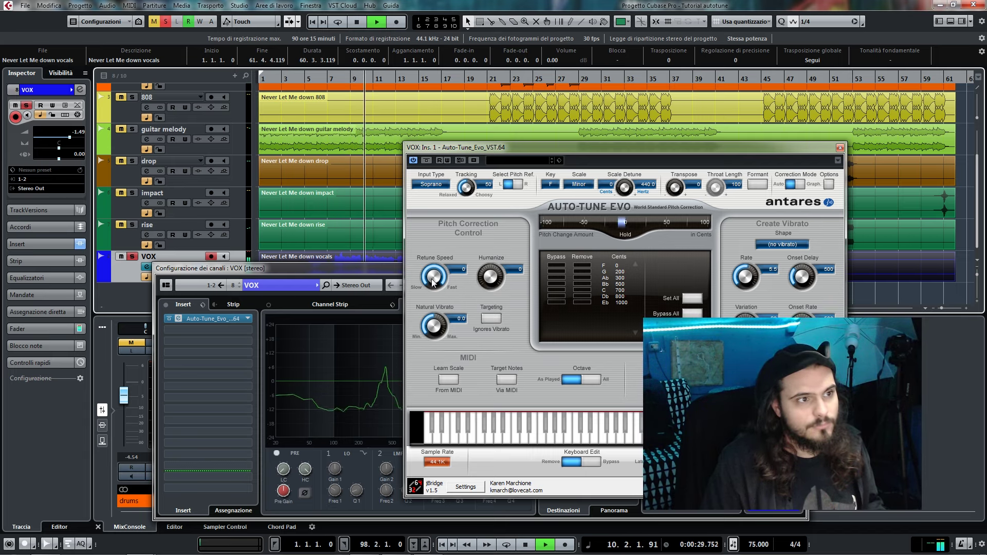
left_click_drag(431, 279, 434, 353)
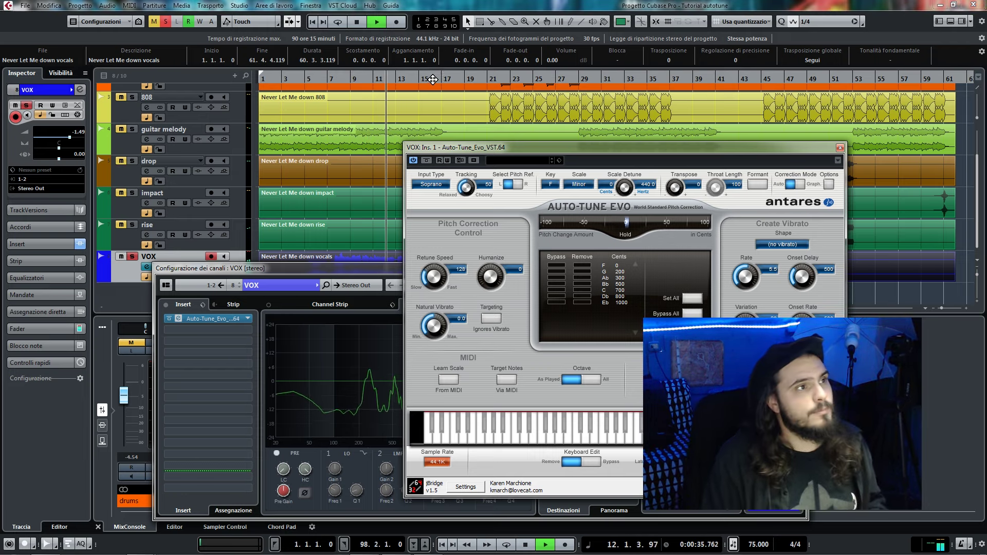
left_click(451, 9)
key("space")
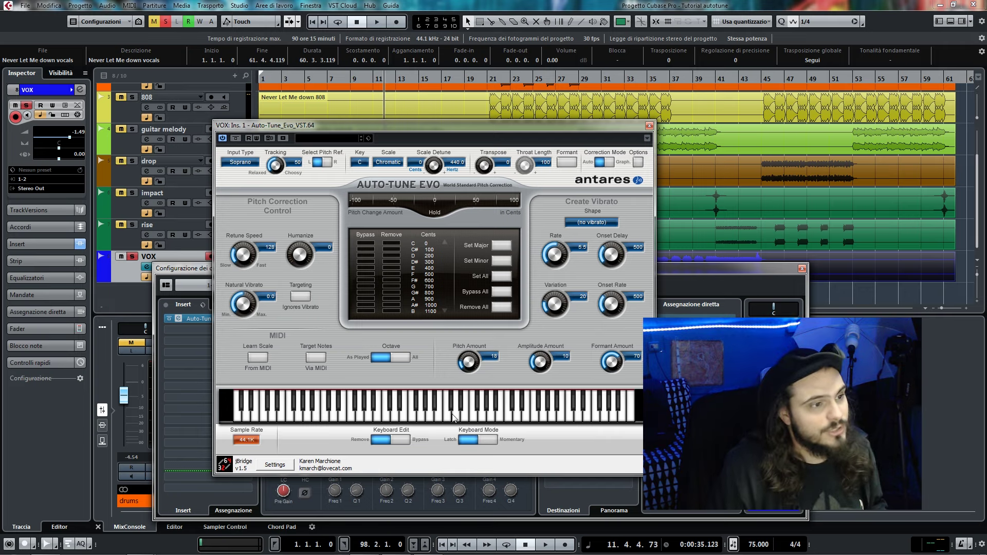
Step: Switch the removal of note C from the chromatic scale on and off, and play the solo vocal from bar 6 to compare
key("space")
key("space")
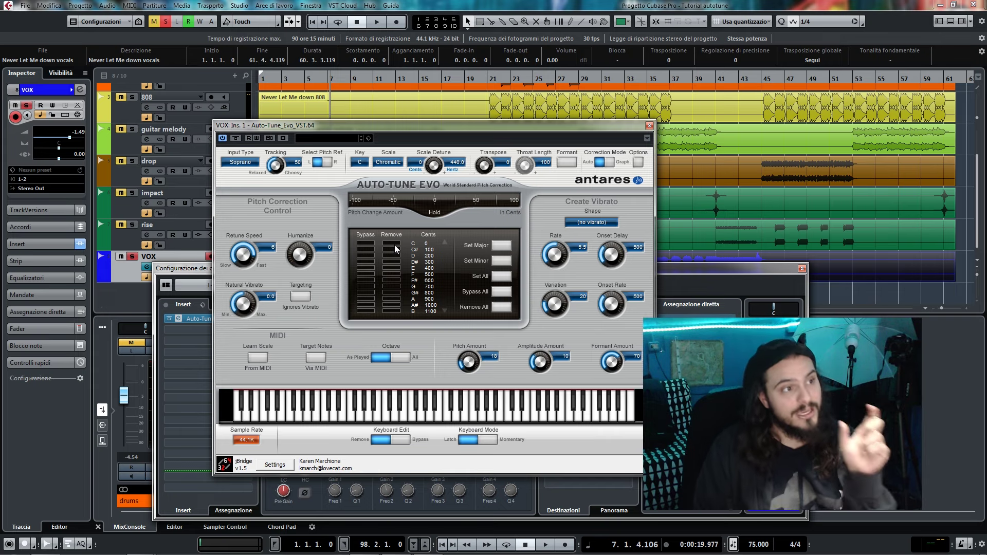
left_click(394, 245)
left_click(317, 81)
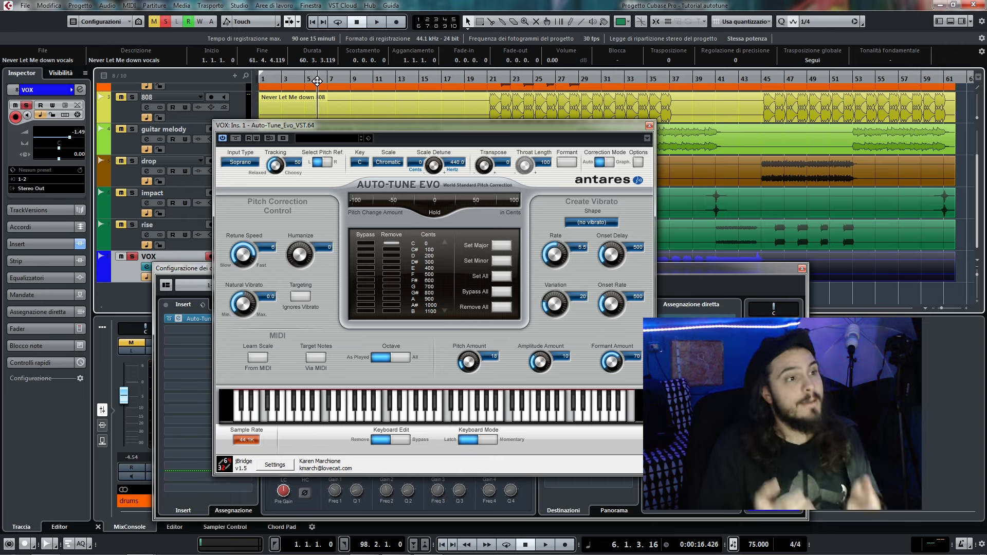
left_click(392, 245)
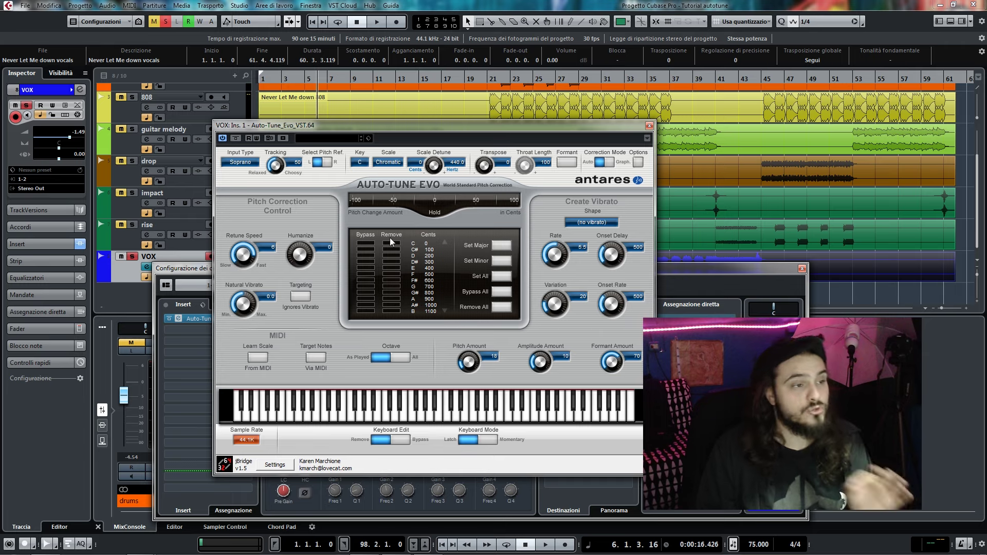
left_click(390, 240)
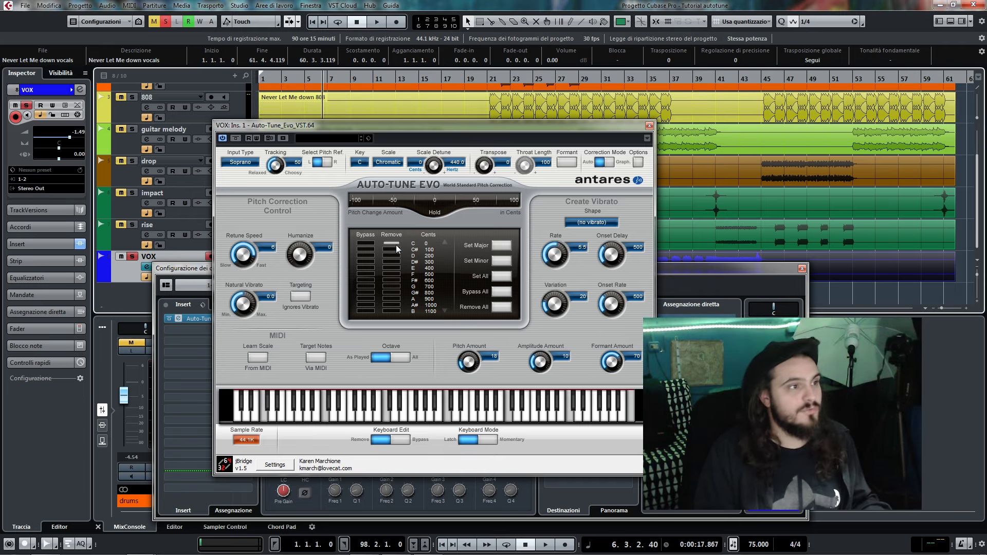
key("space")
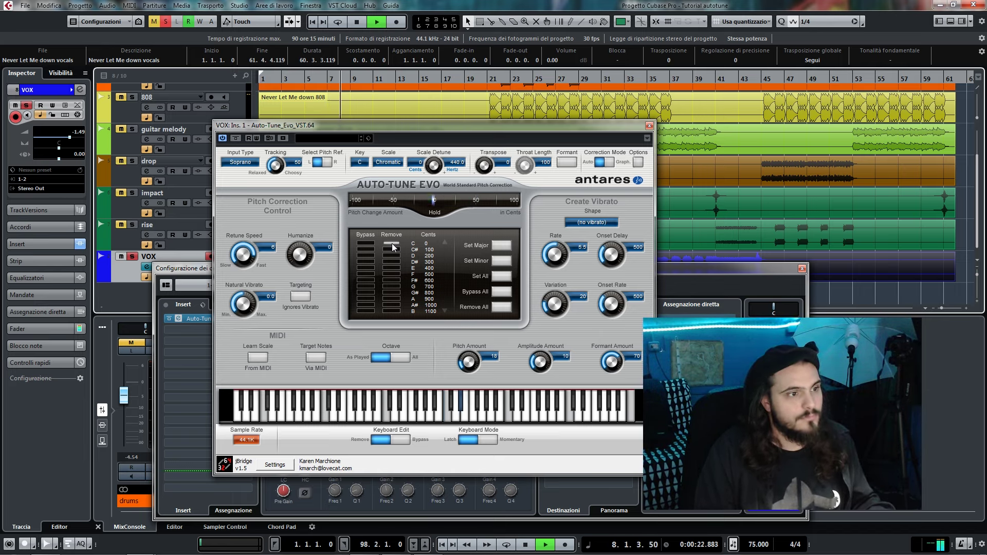
key("space")
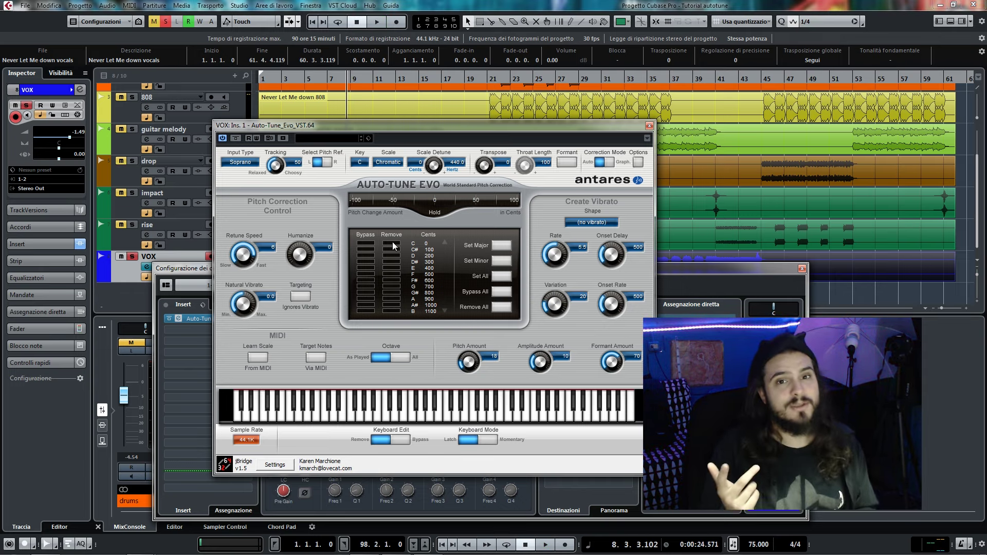
Step: Bypass the pitch correction for note C and play the solo vocal from bar 5
left_click(366, 242)
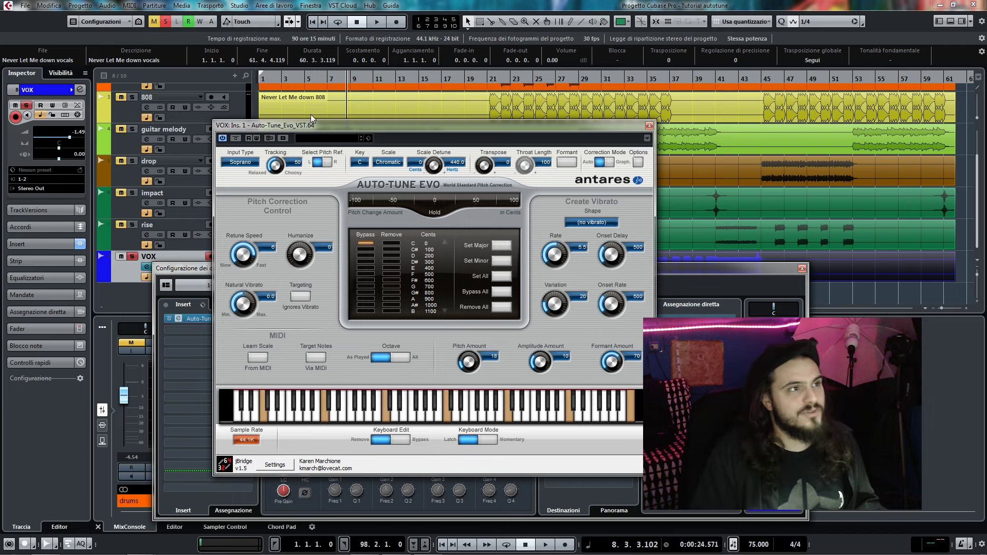
left_click(311, 78)
key("space")
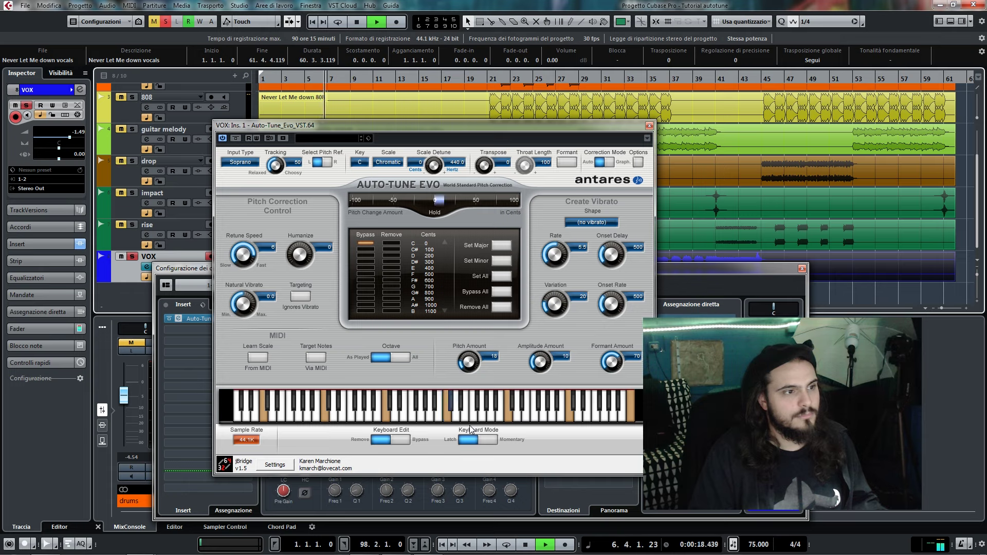
key("space")
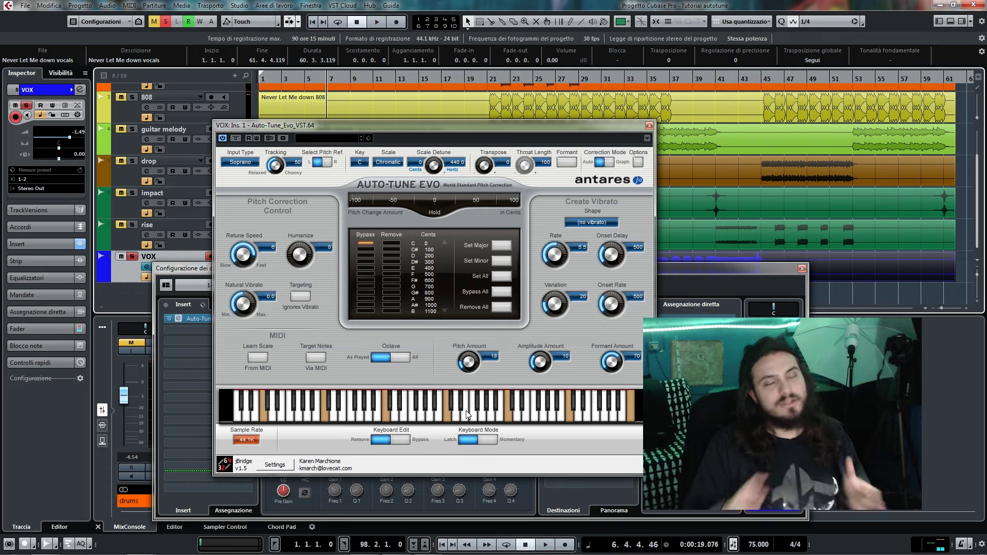